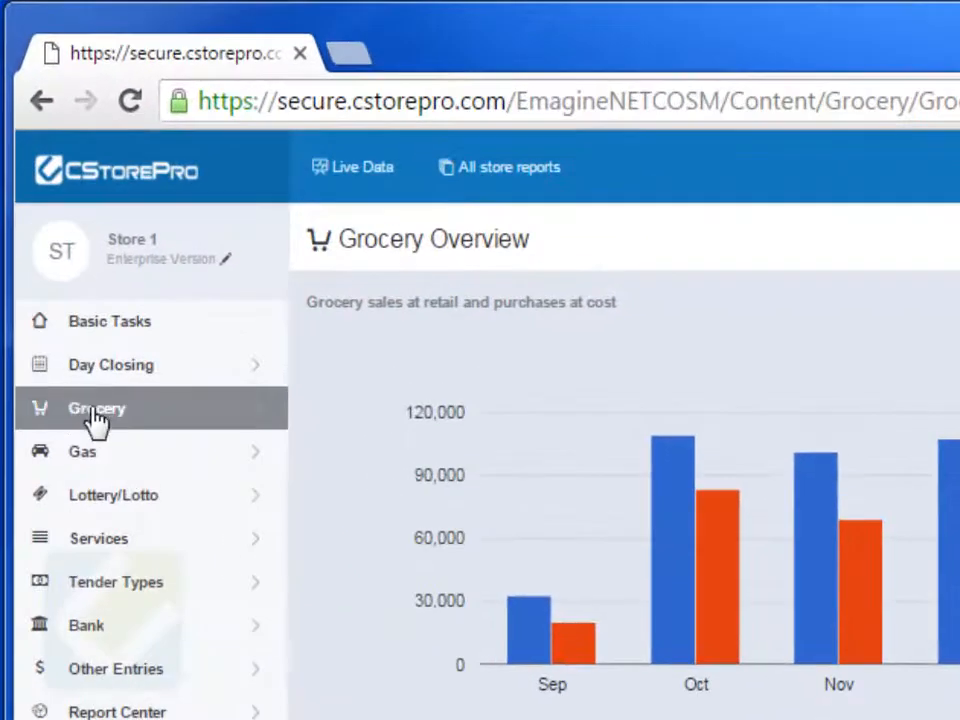
Open the Grocery dashboard and examine the control points for inventory at cost and retail, sales/purchase ratio, and inventory turnover.
click(97, 420)
click(446, 412)
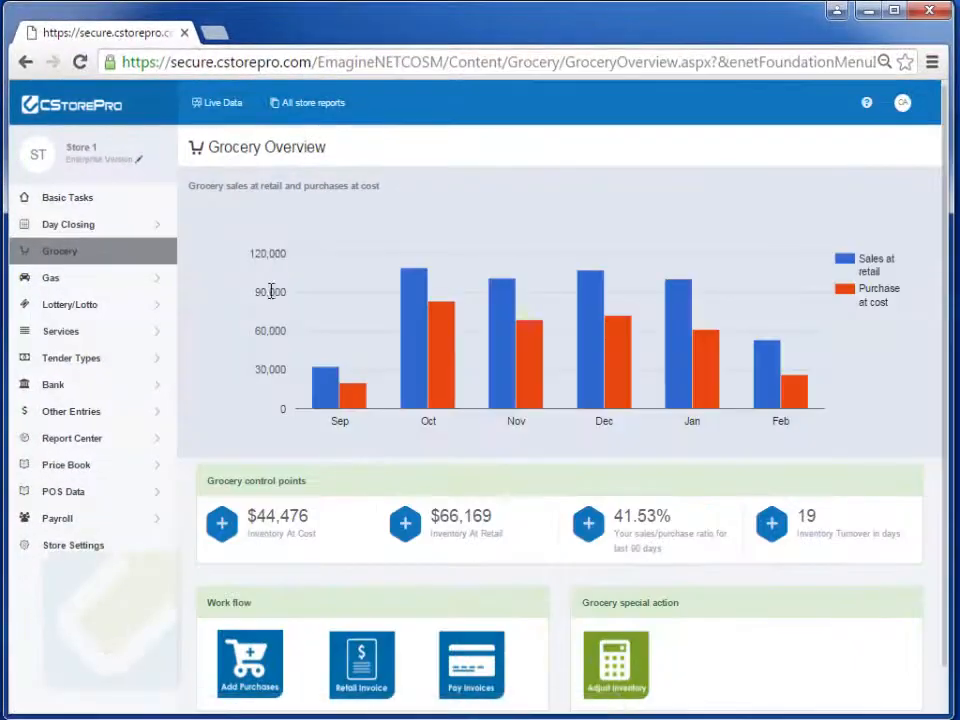
mouse_move(420, 375)
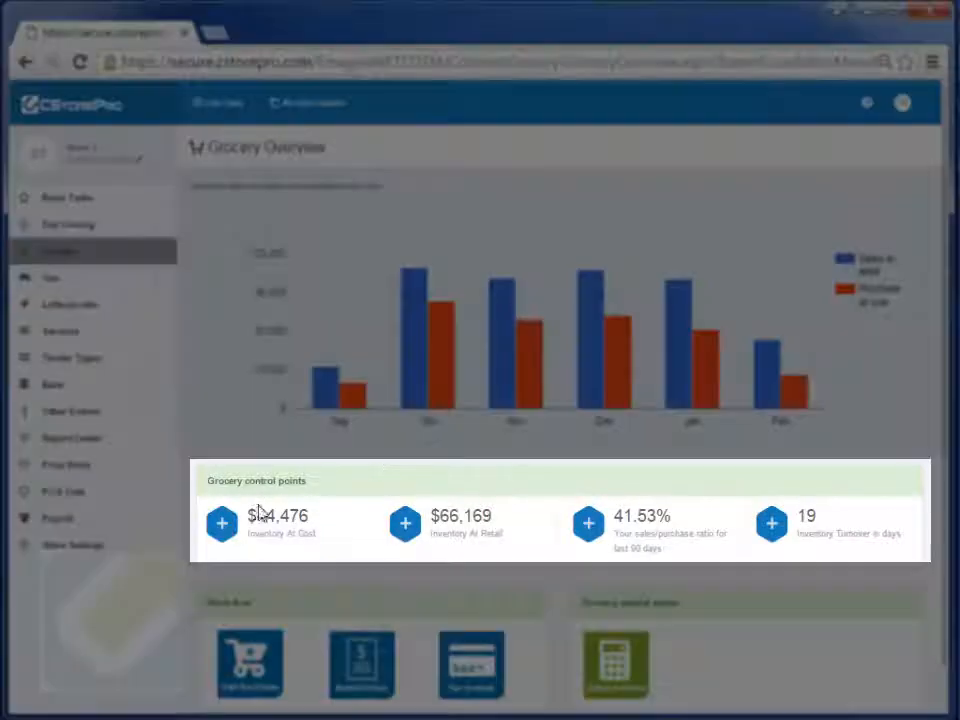
mouse_move(266, 529)
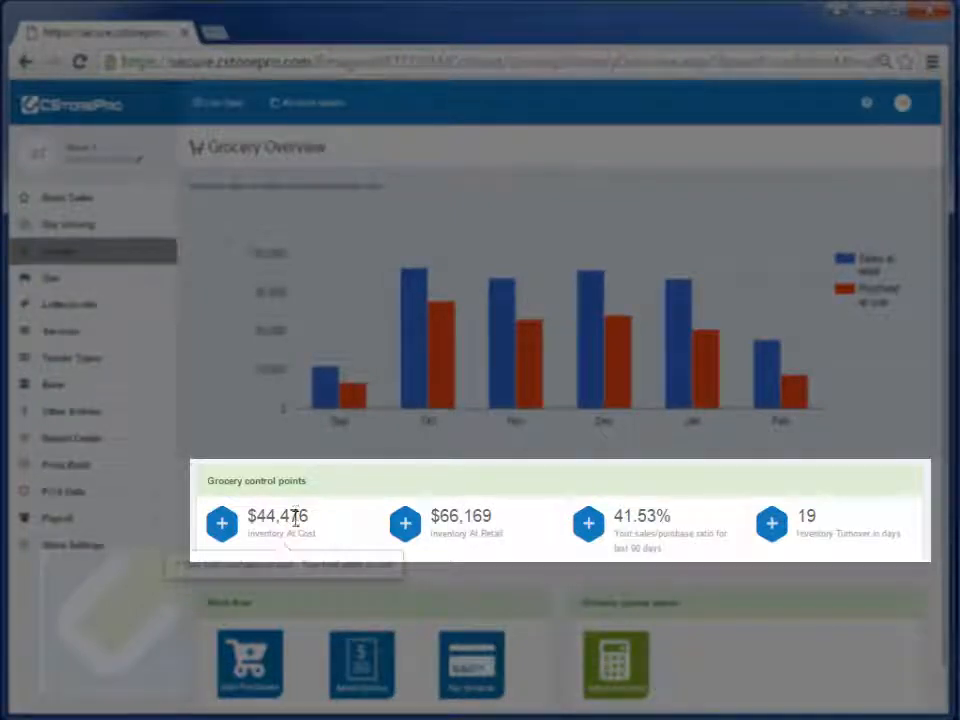
mouse_move(468, 514)
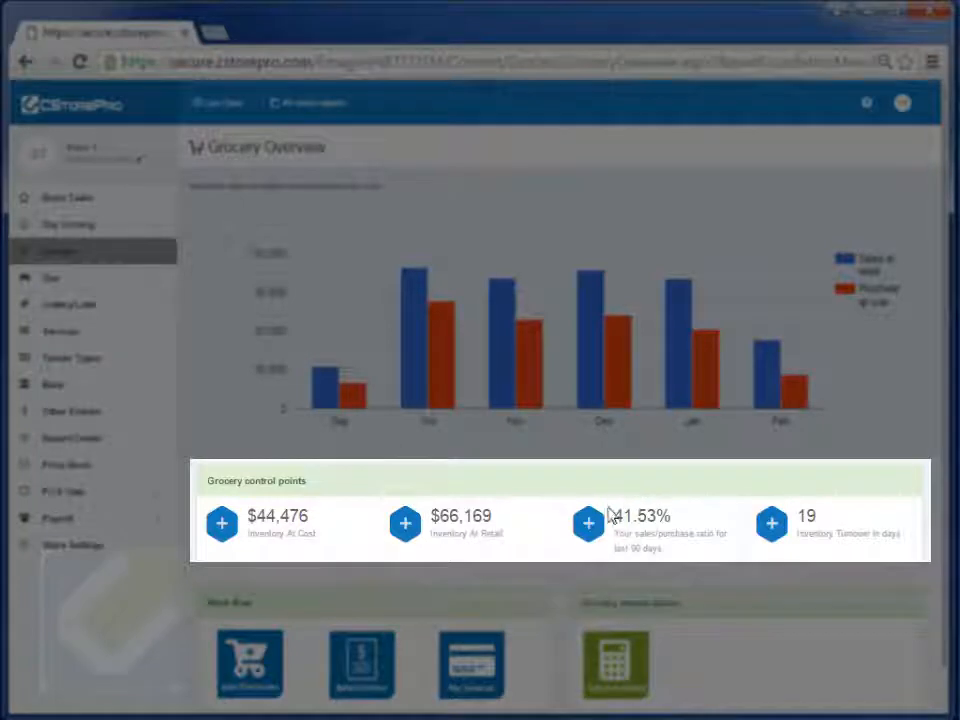
mouse_move(649, 560)
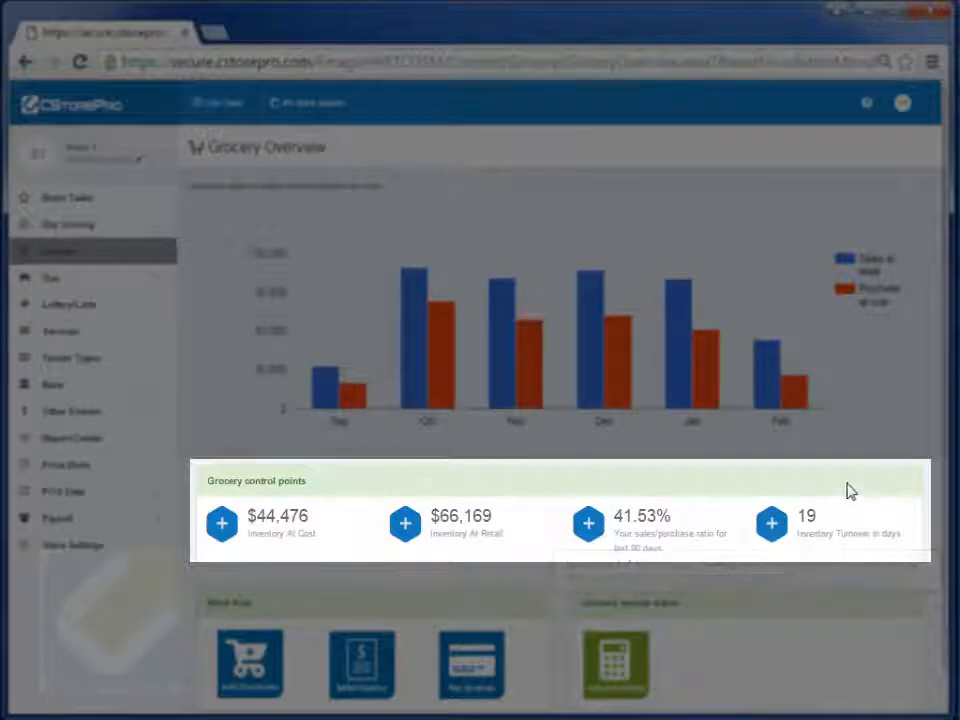
mouse_move(807, 518)
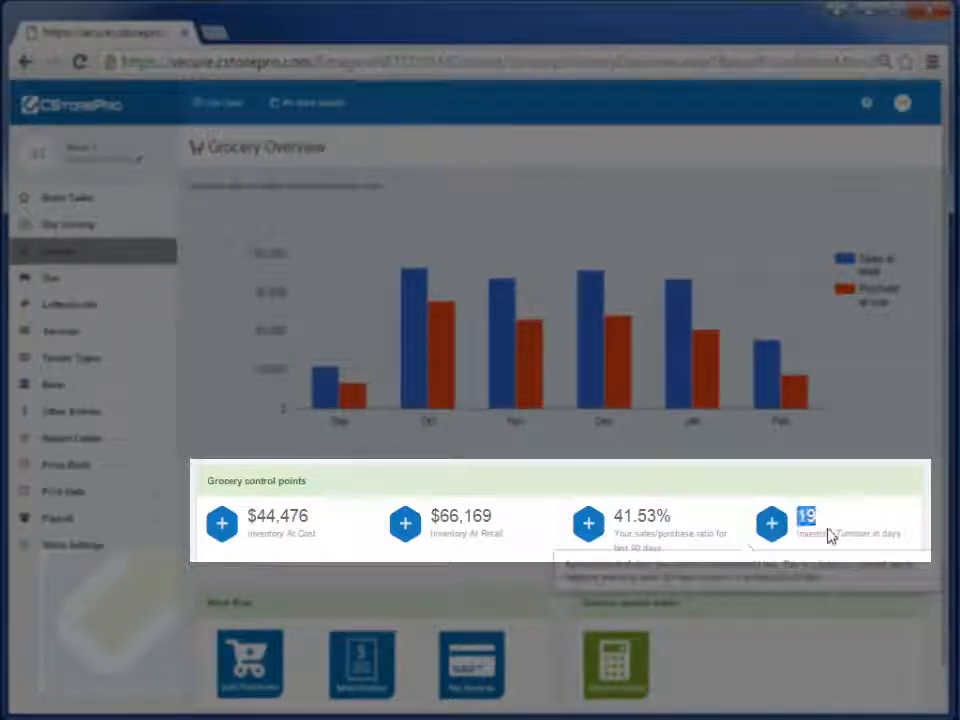
click(829, 535)
drag(819, 535, 863, 540)
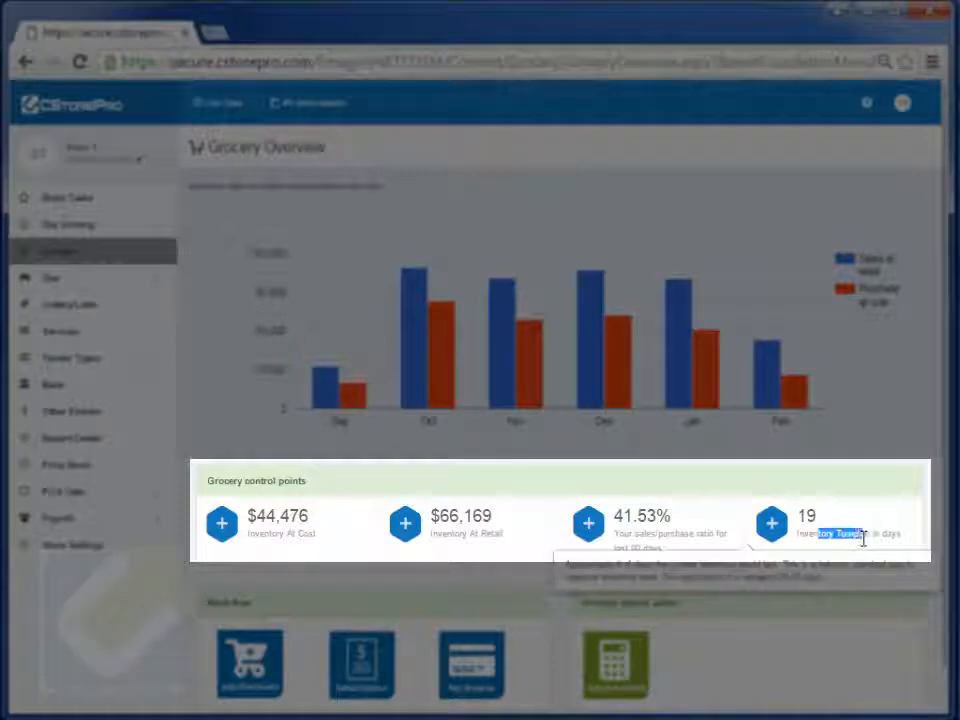
click(863, 539)
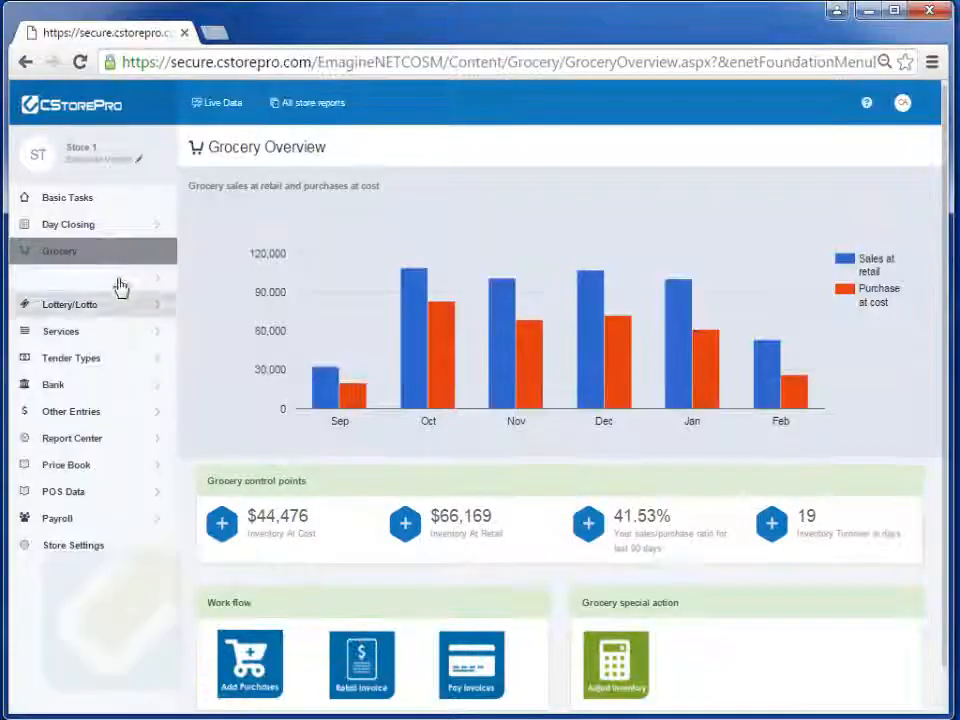
Open the grocery inventory adjustments and start a new adjustment by category dated 02/10/2016.
mouse_move(117, 258)
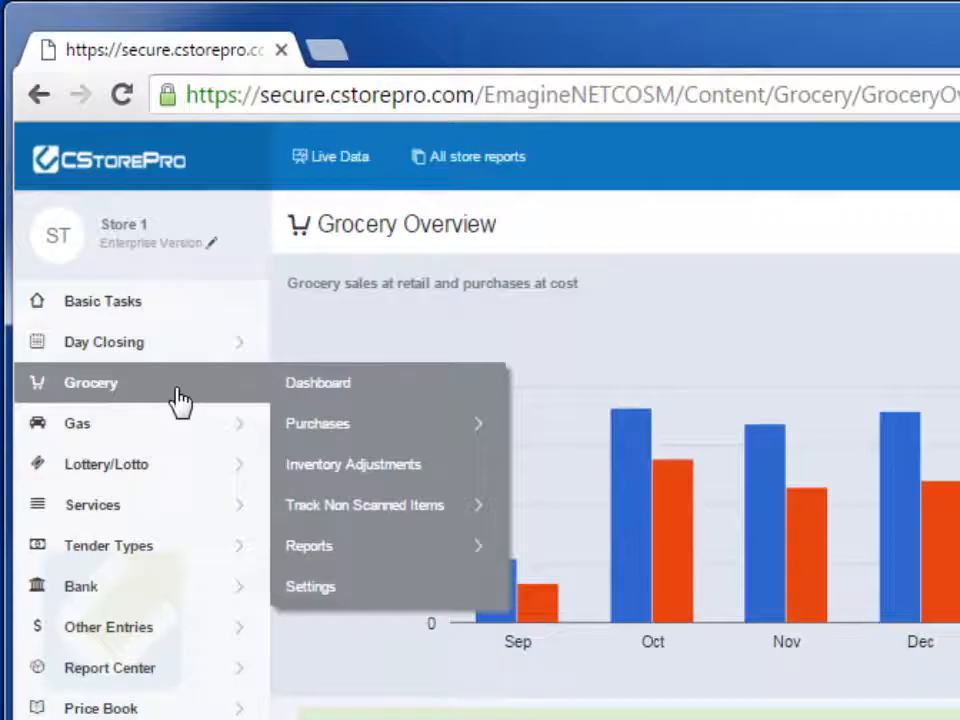
click(403, 466)
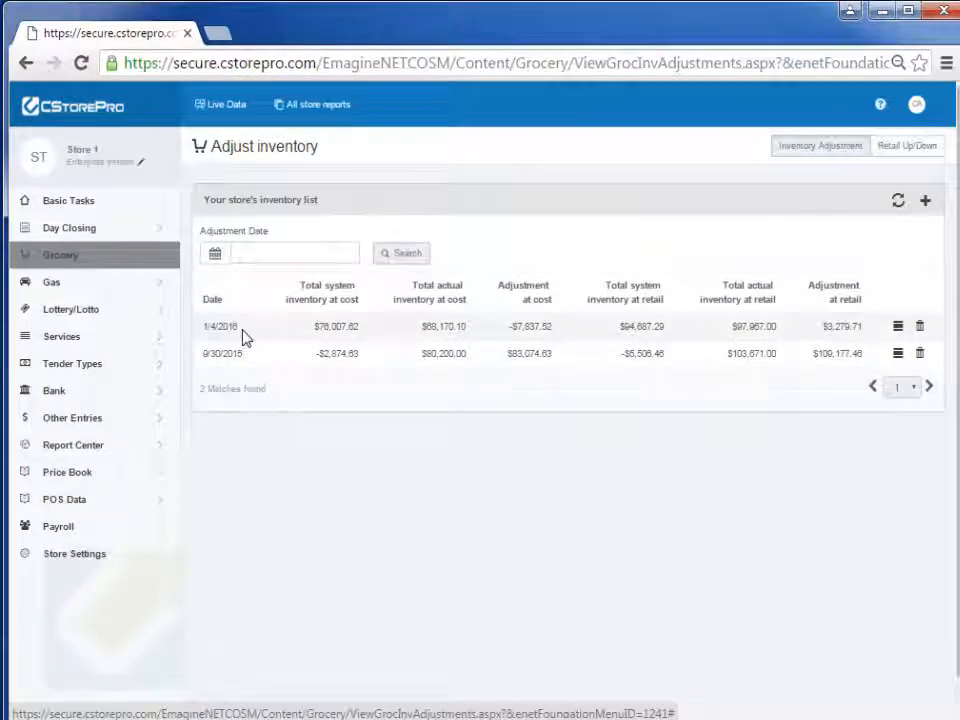
click(925, 203)
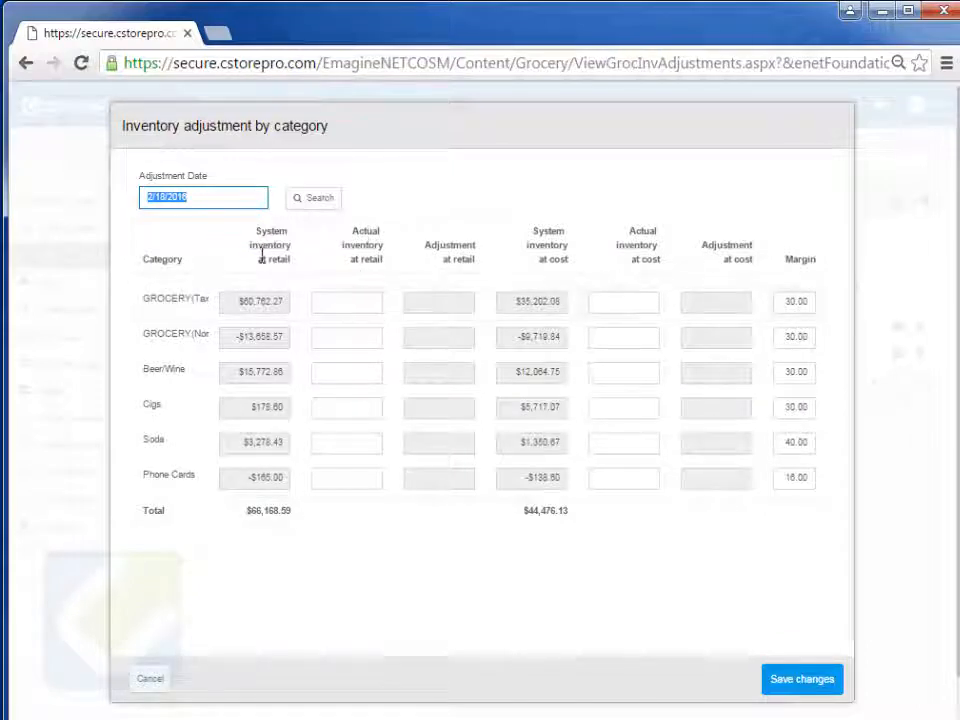
click(214, 201)
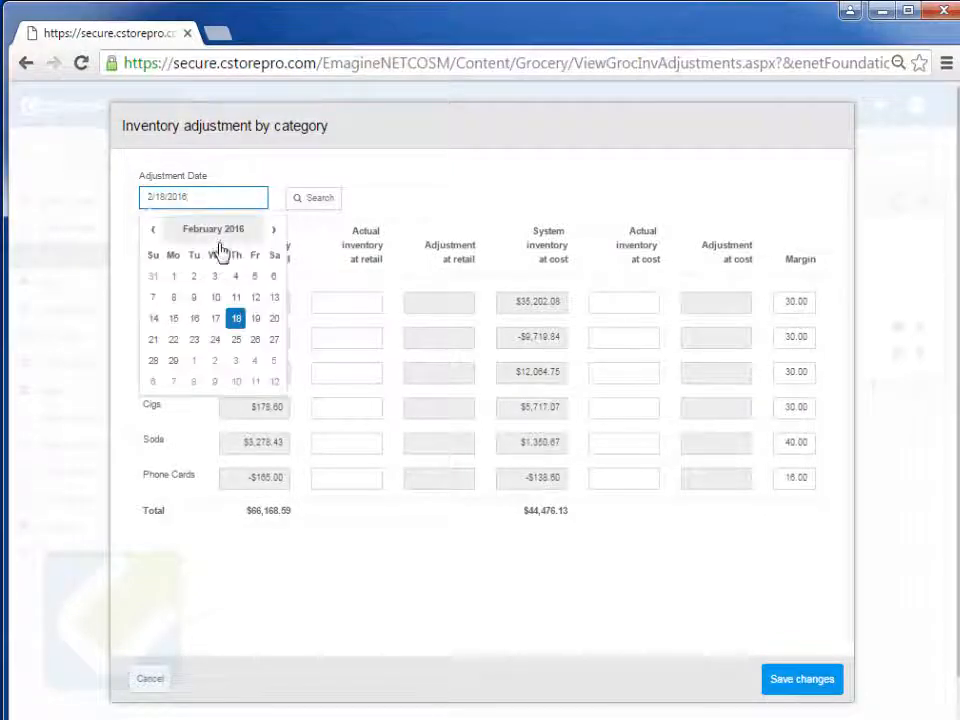
click(216, 299)
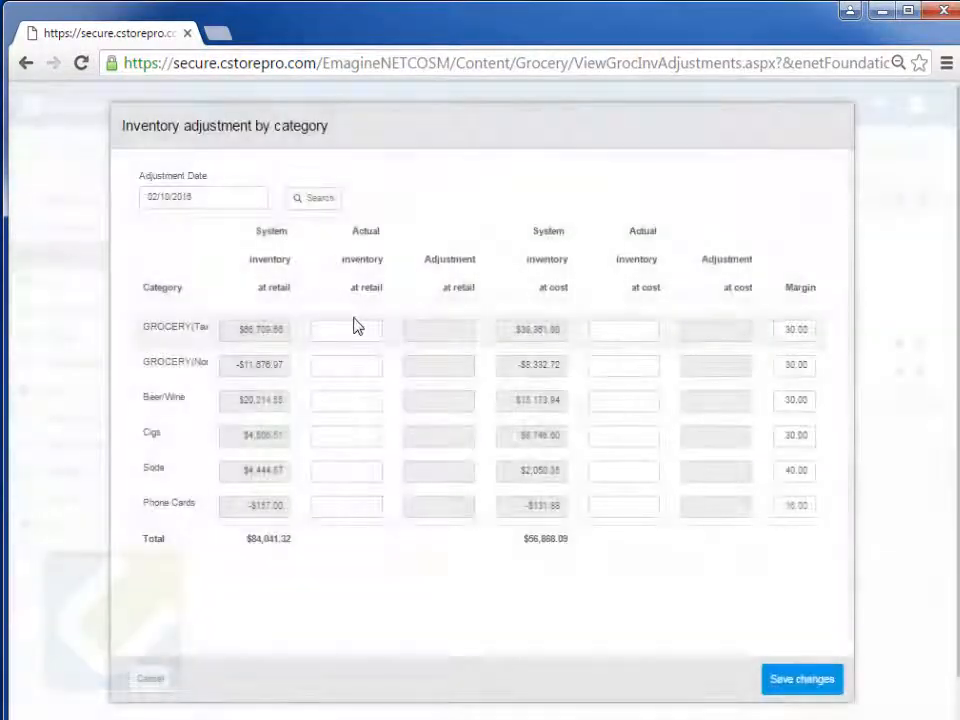
Enter 66000 as the actual inventory at retail for the taxable grocery category, and cancel the adjustment without saving.
click(355, 327)
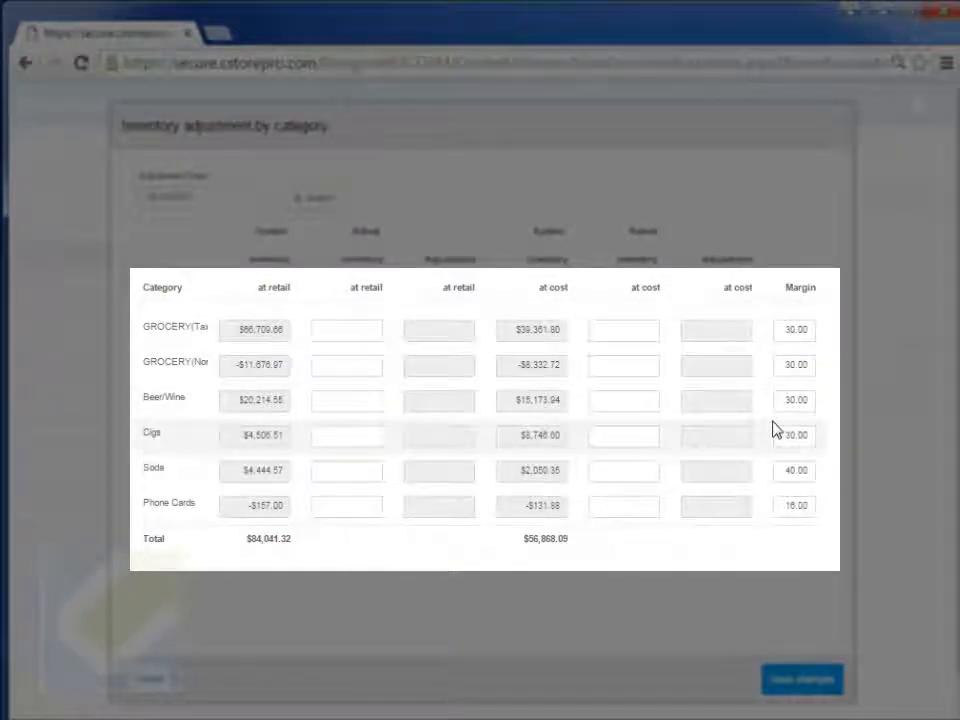
click(367, 334)
text(5000)
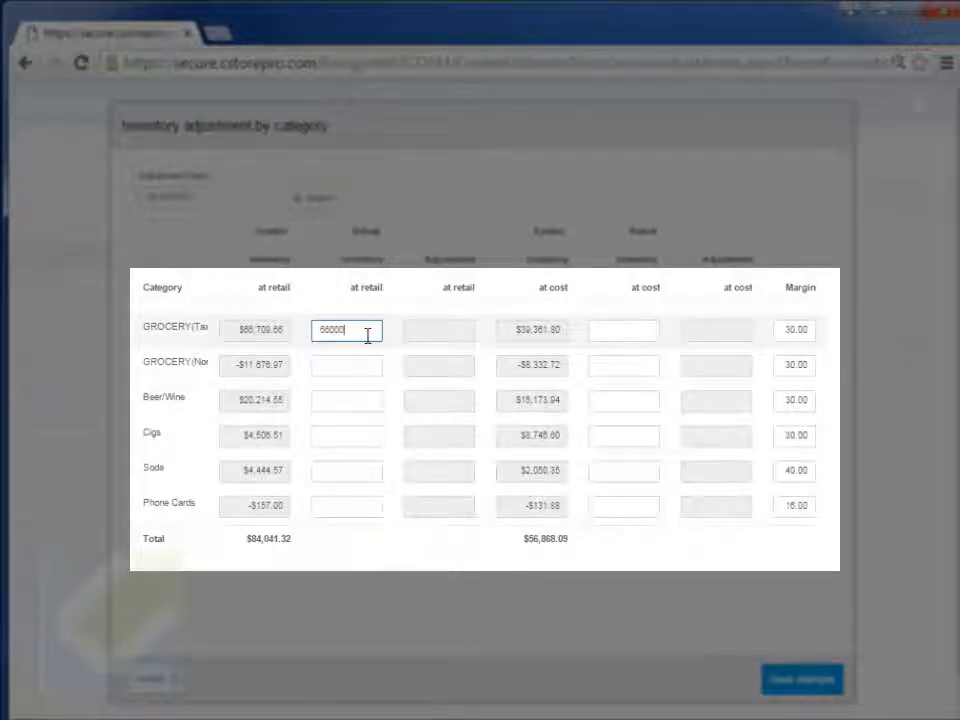
text(6000)
click(610, 335)
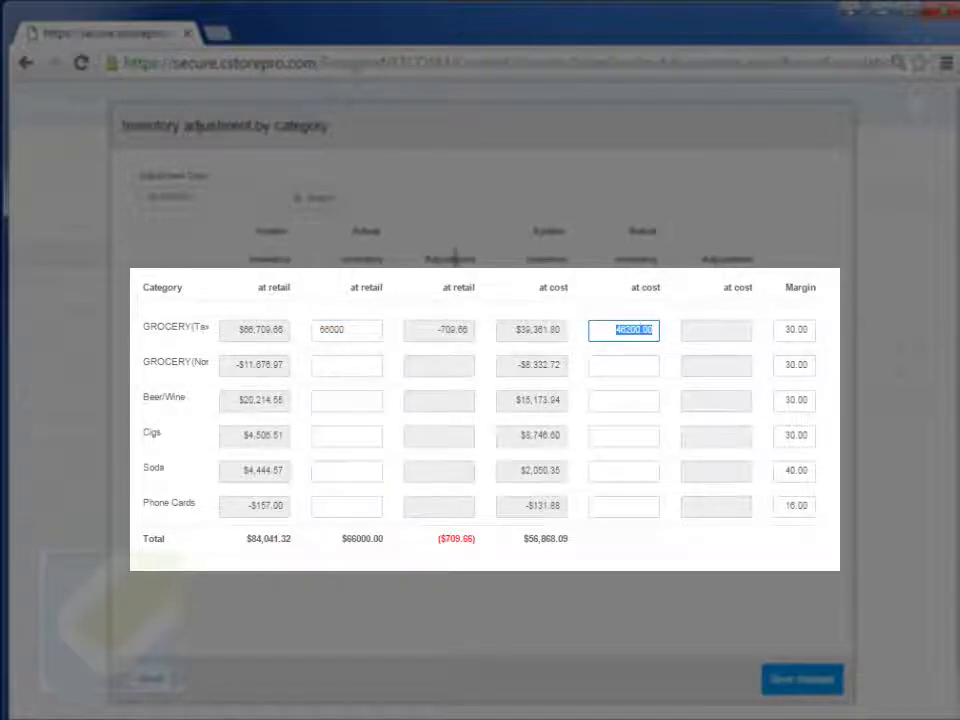
click(600, 364)
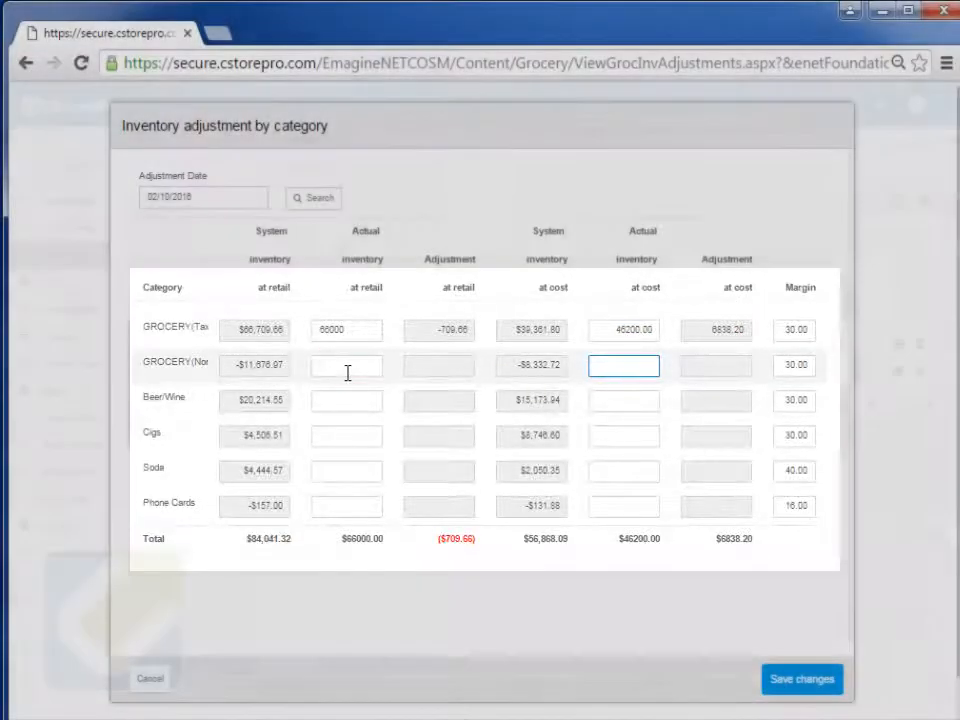
click(347, 372)
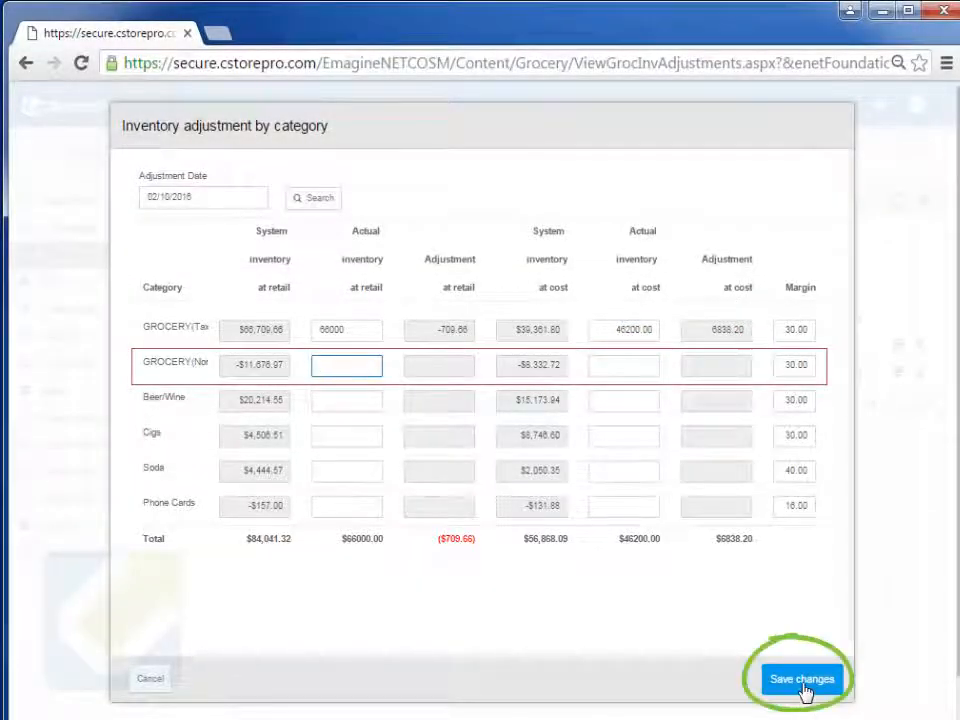
click(165, 688)
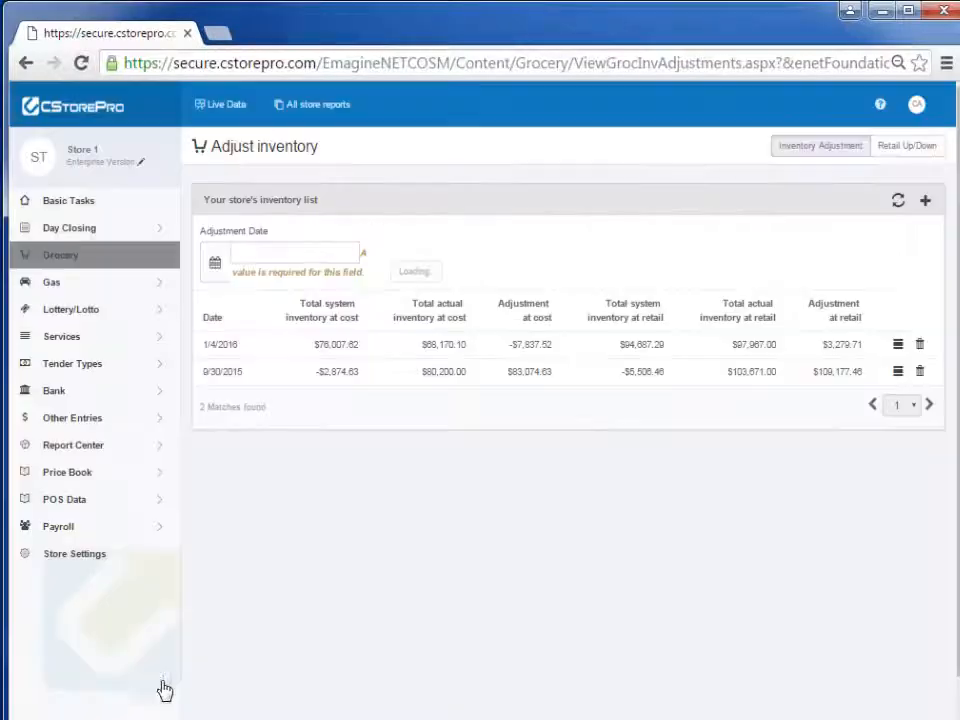
View the category breakdown of the 1/4/2016 inventory adjustment, and briefly open a new adjustment form without saving it.
double_click(221, 345)
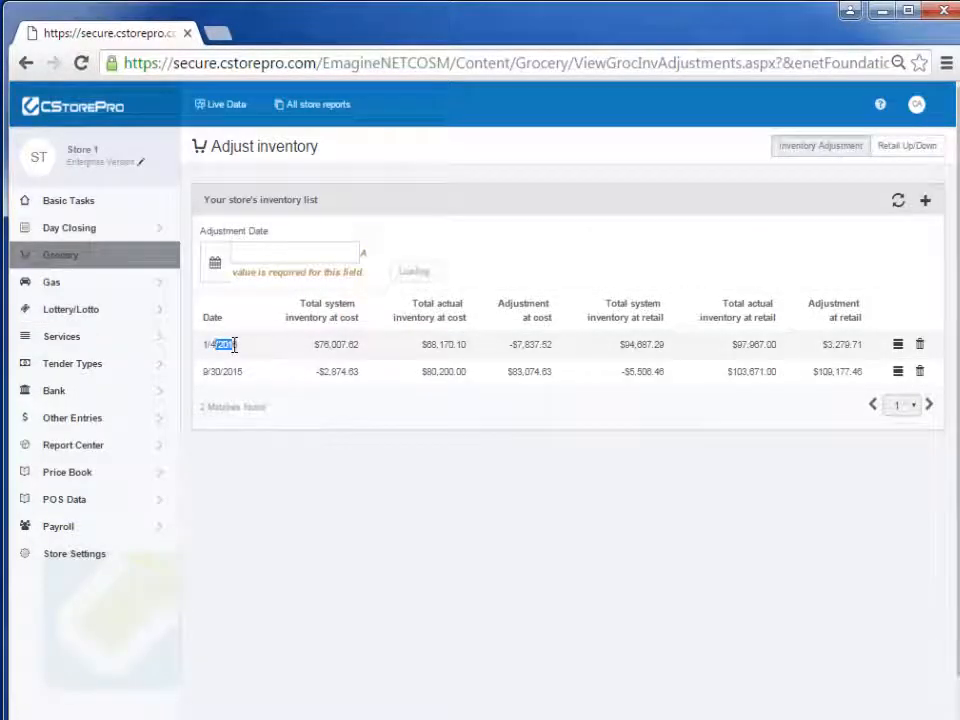
click(899, 348)
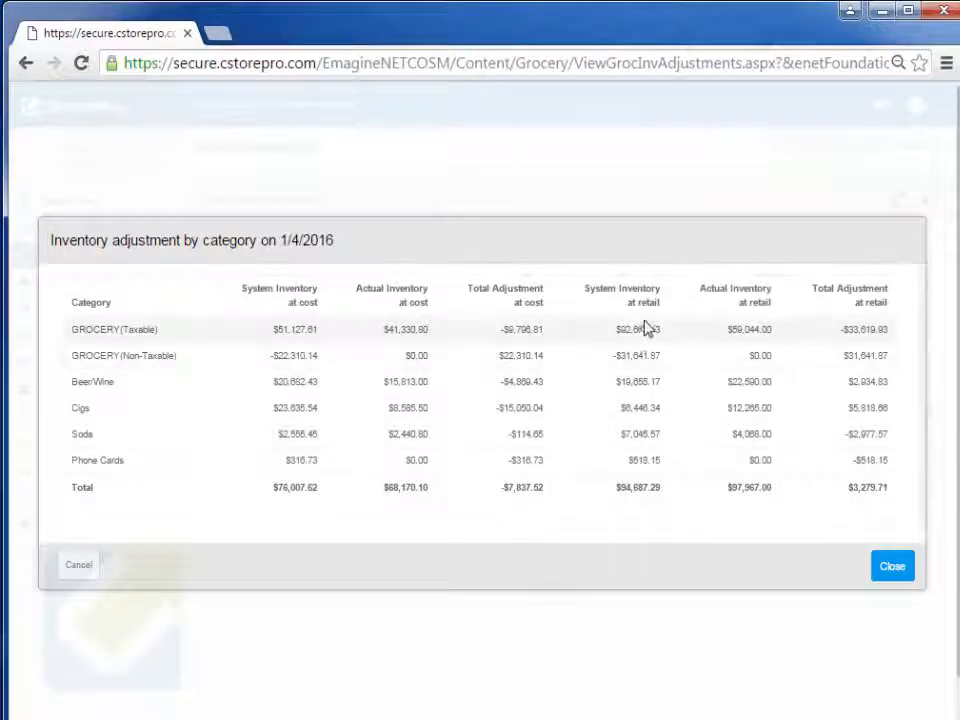
click(892, 569)
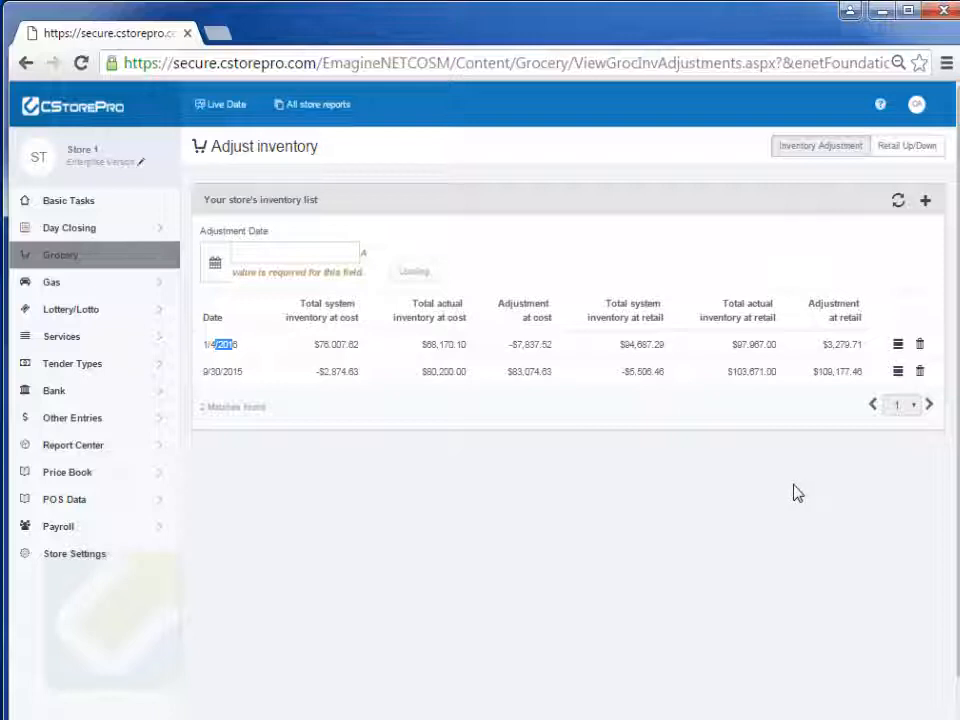
click(925, 201)
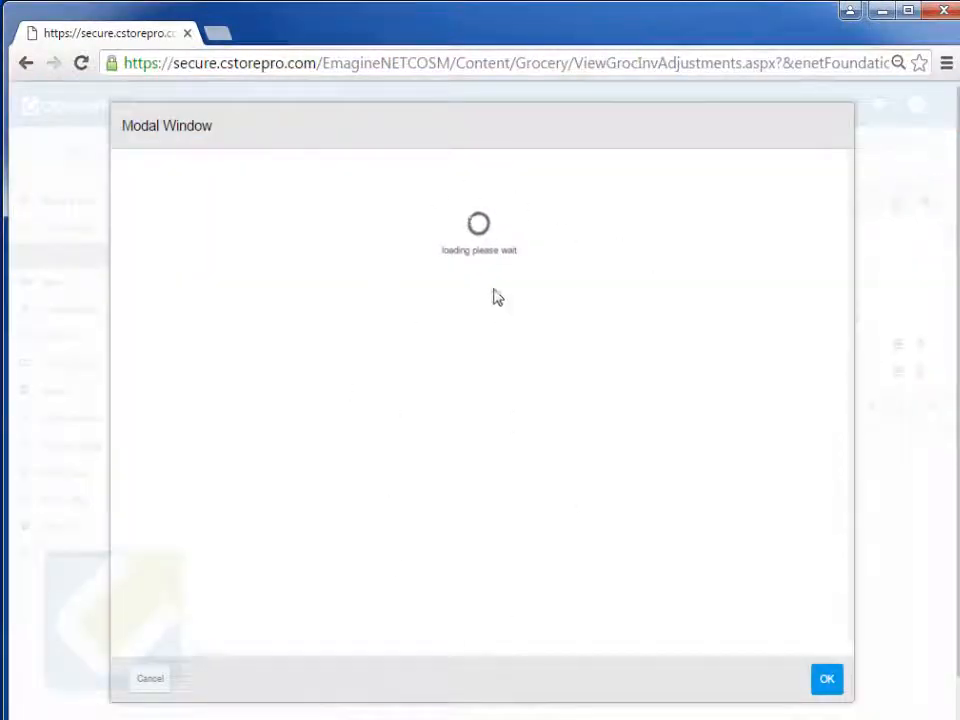
click(152, 679)
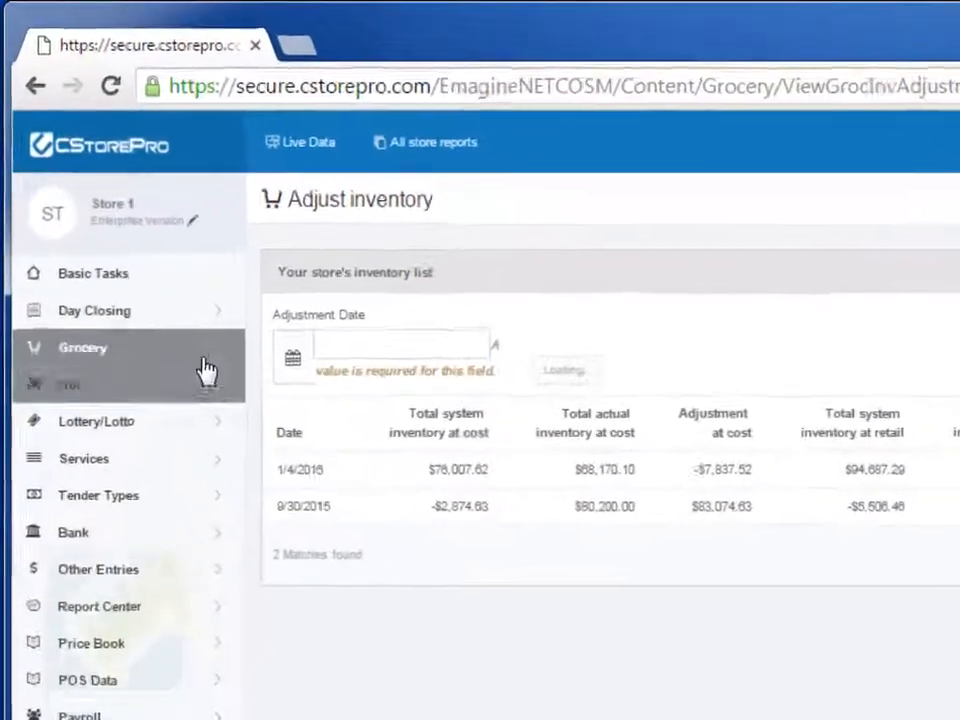
Open the grocery purchase invoices and list only the un-retailed ones.
mouse_move(220, 388)
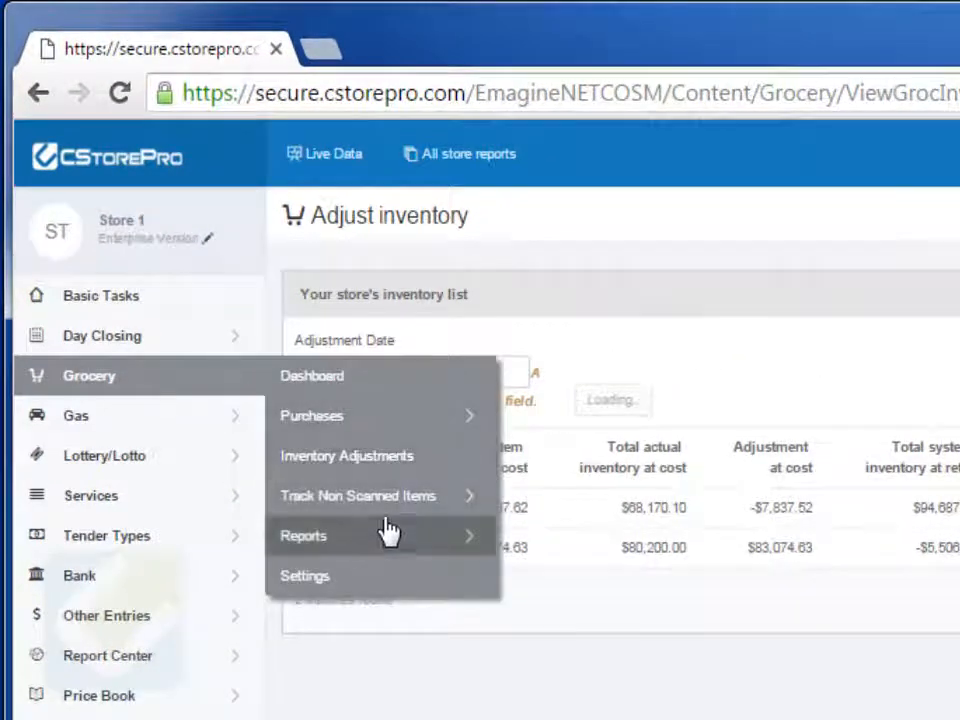
mouse_move(405, 428)
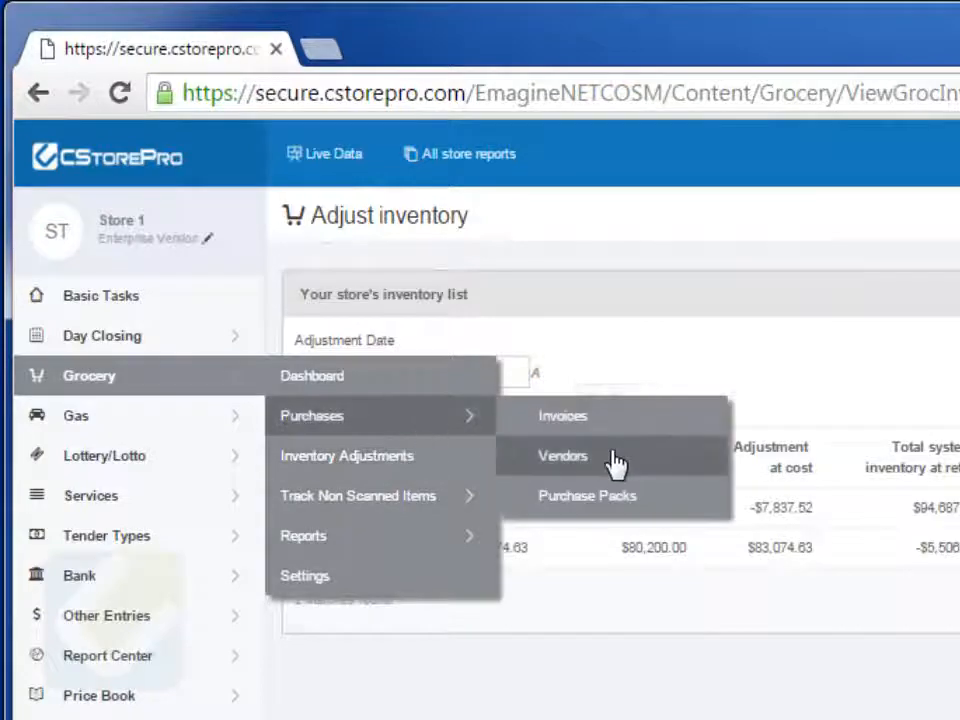
click(620, 437)
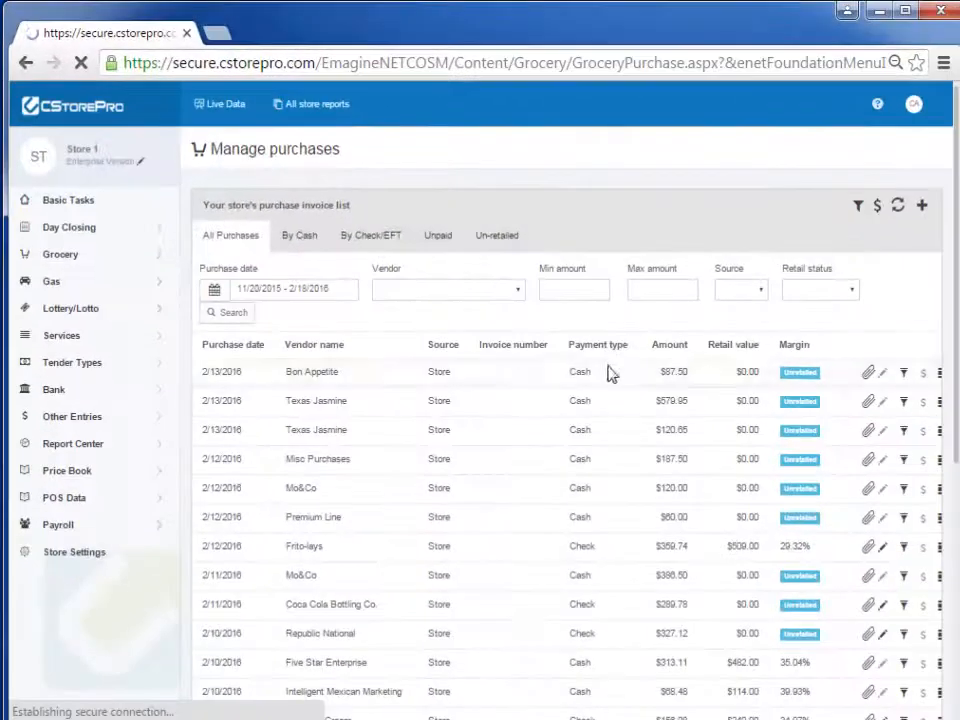
click(489, 240)
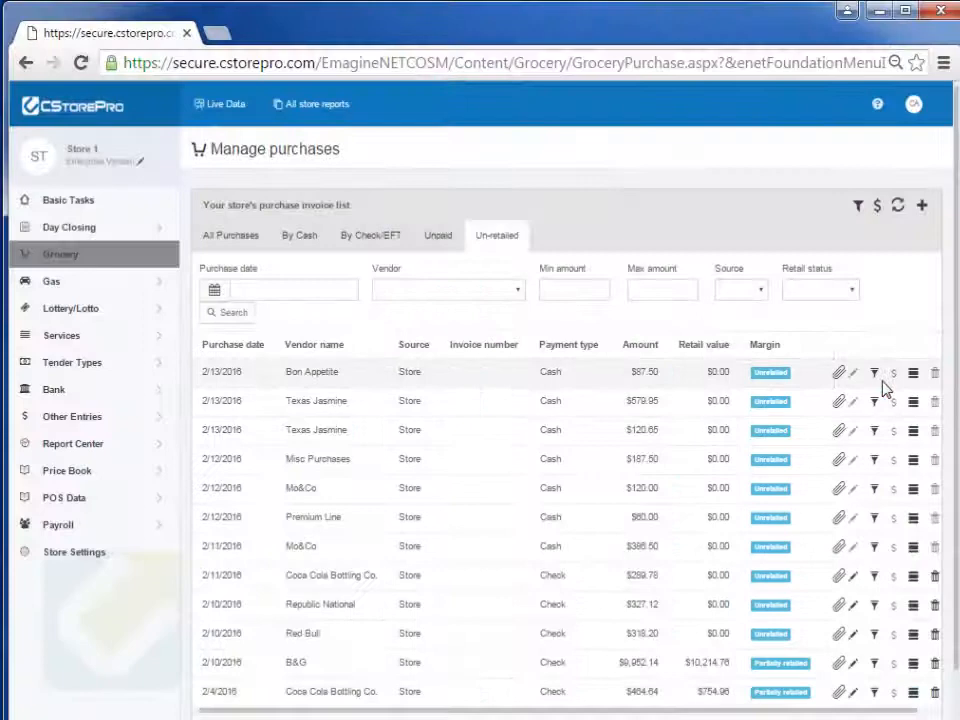
Open the 2/13/2016 Bon Appetite invoice for retailing by category, choose Beer/Wine, and finish without entering a cost or retail price.
click(875, 375)
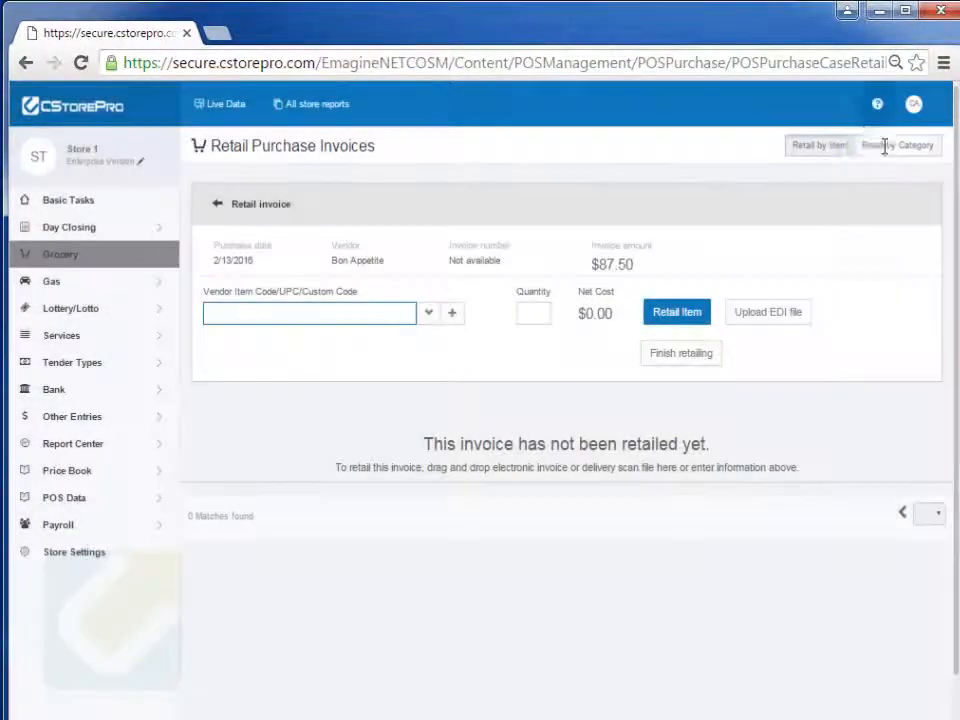
click(885, 150)
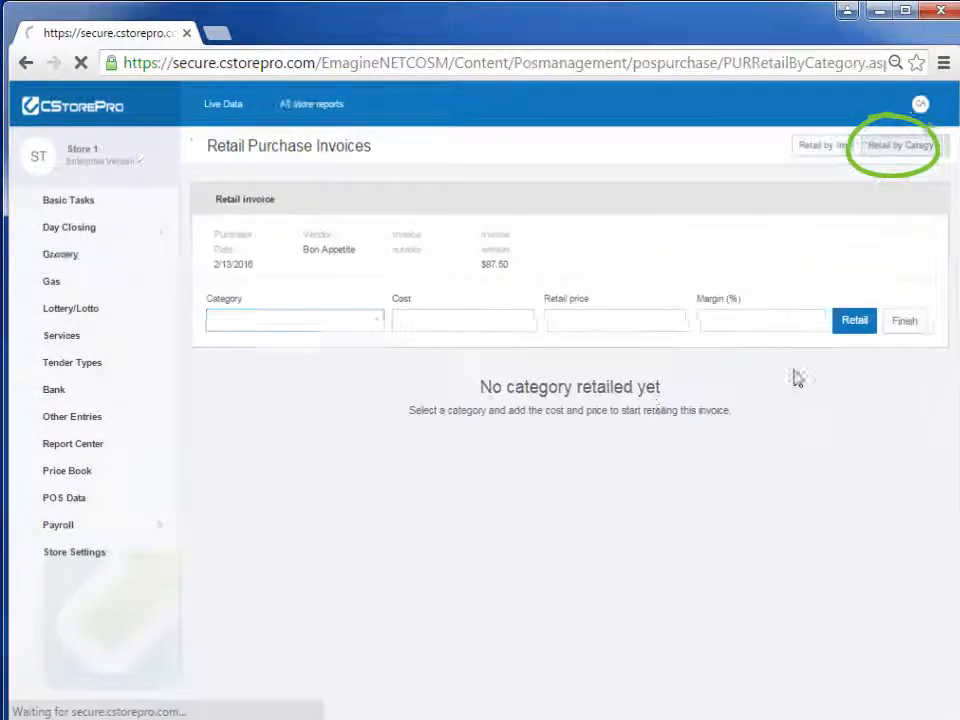
click(370, 322)
click(305, 348)
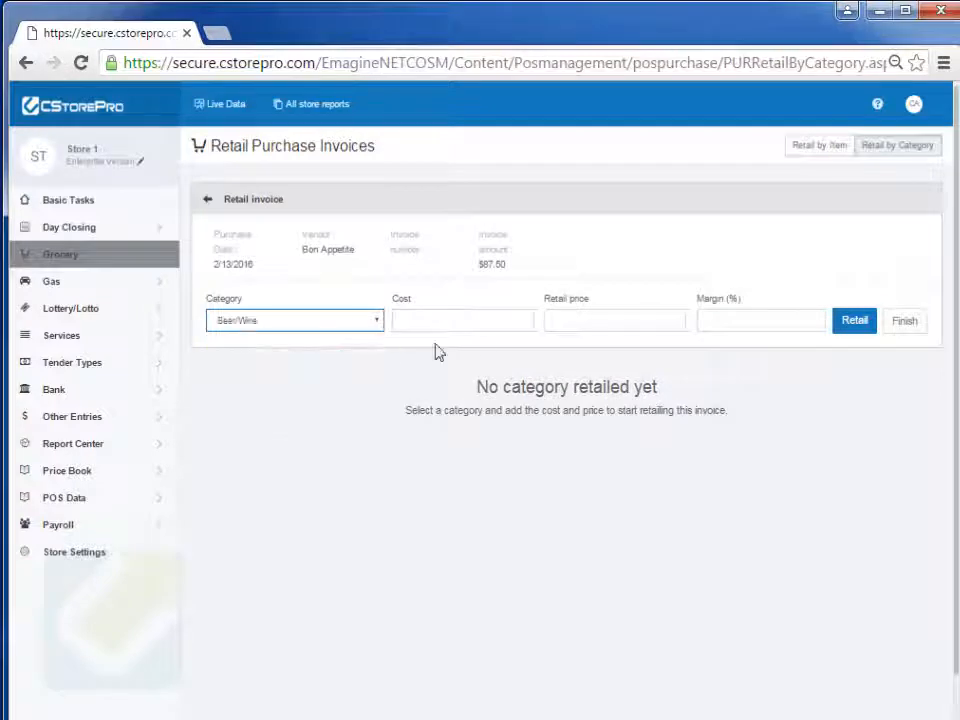
click(490, 320)
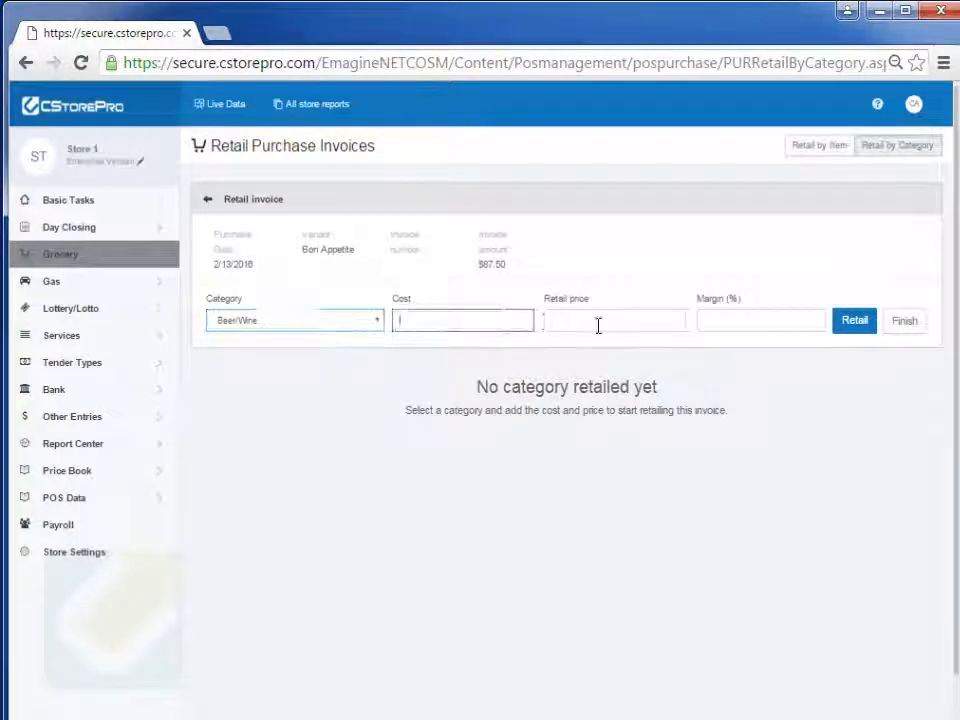
click(677, 326)
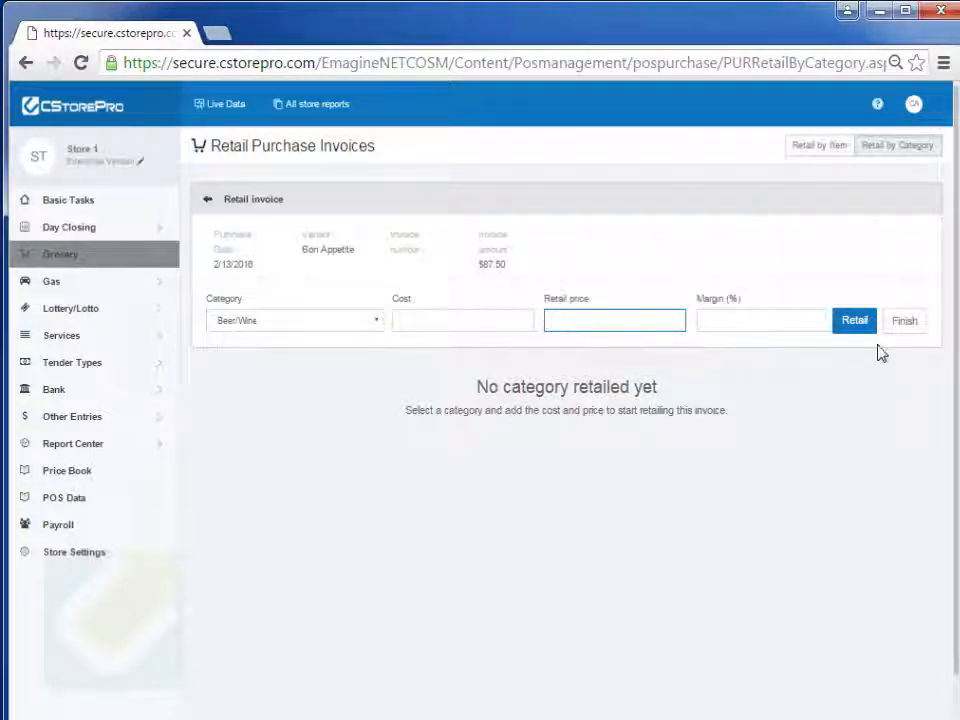
click(906, 322)
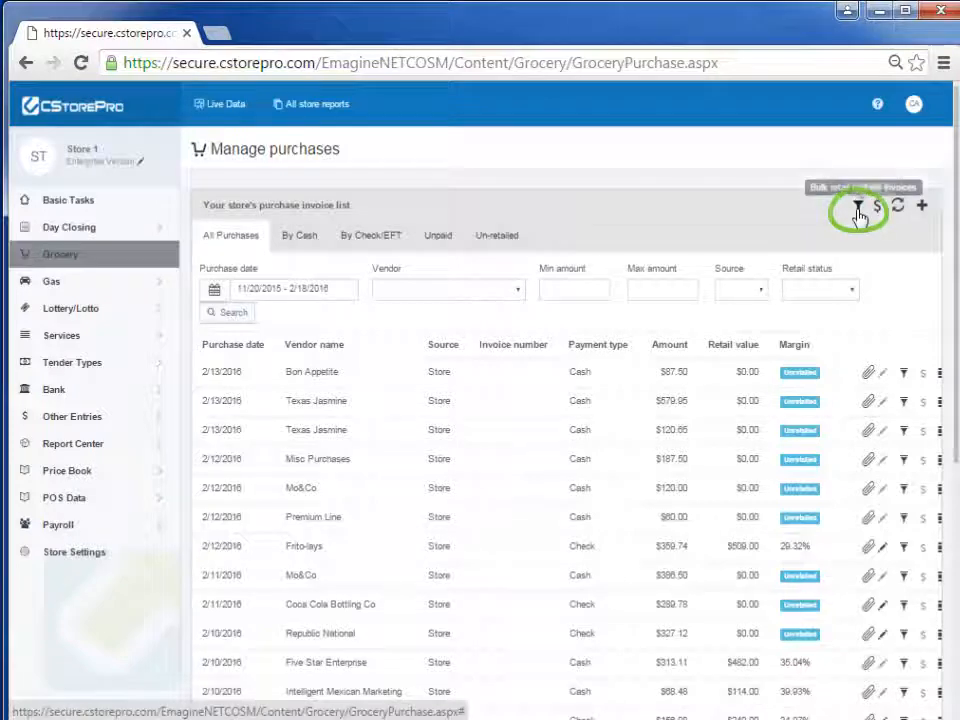
Open bulk retailing for the purchase invoices and select all listed un-retailed invoices.
click(858, 213)
click(403, 327)
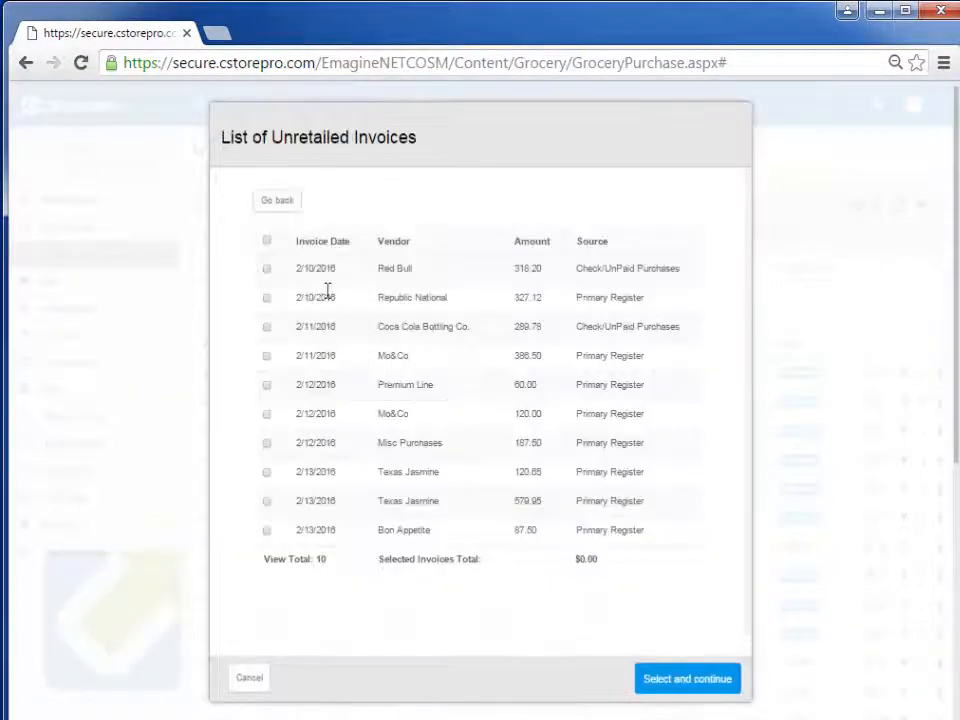
click(267, 242)
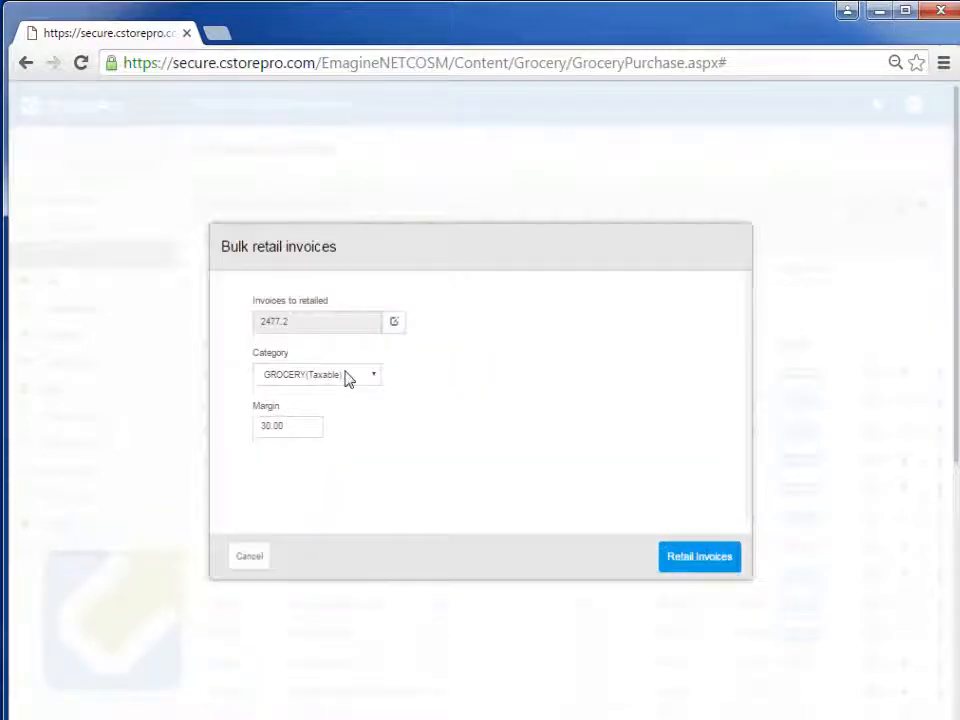
Choose Soda as the bulk retail category with a 40.00 margin, and cancel without retailing the invoices.
click(347, 377)
click(422, 435)
click(368, 378)
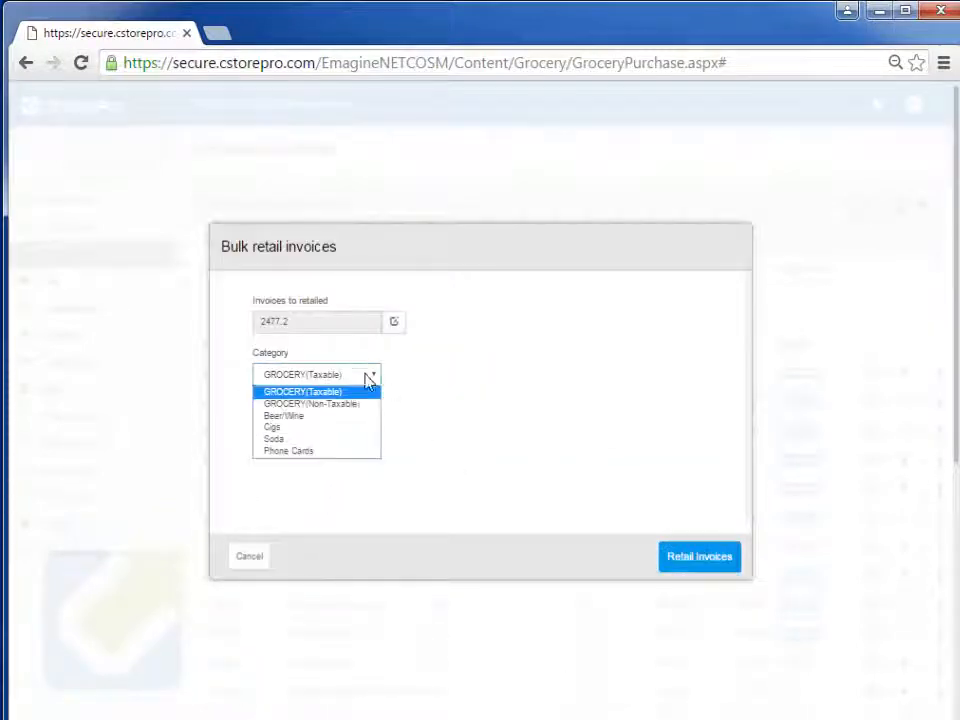
click(325, 439)
click(320, 433)
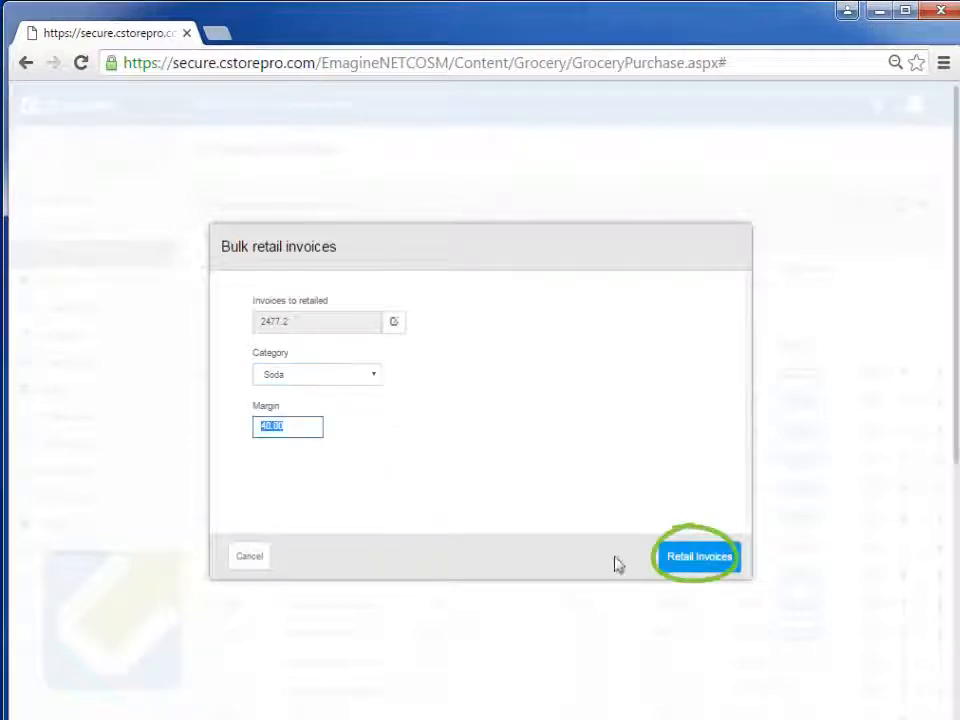
click(233, 566)
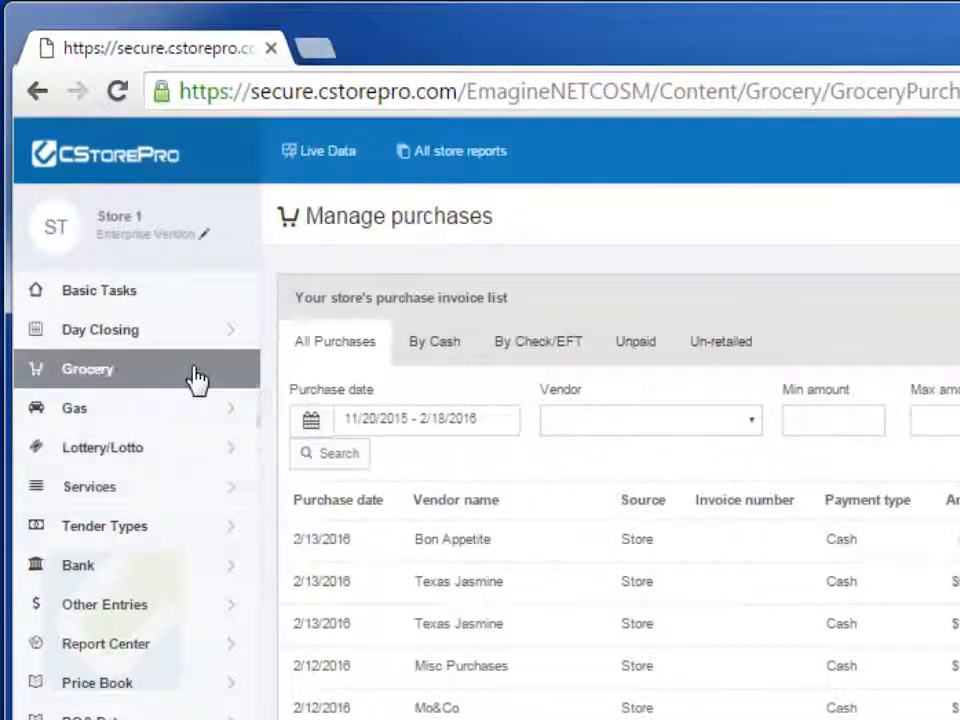
Open the grocery inventory adjustments list and review the 1/4/2016 adjustment.
mouse_move(197, 380)
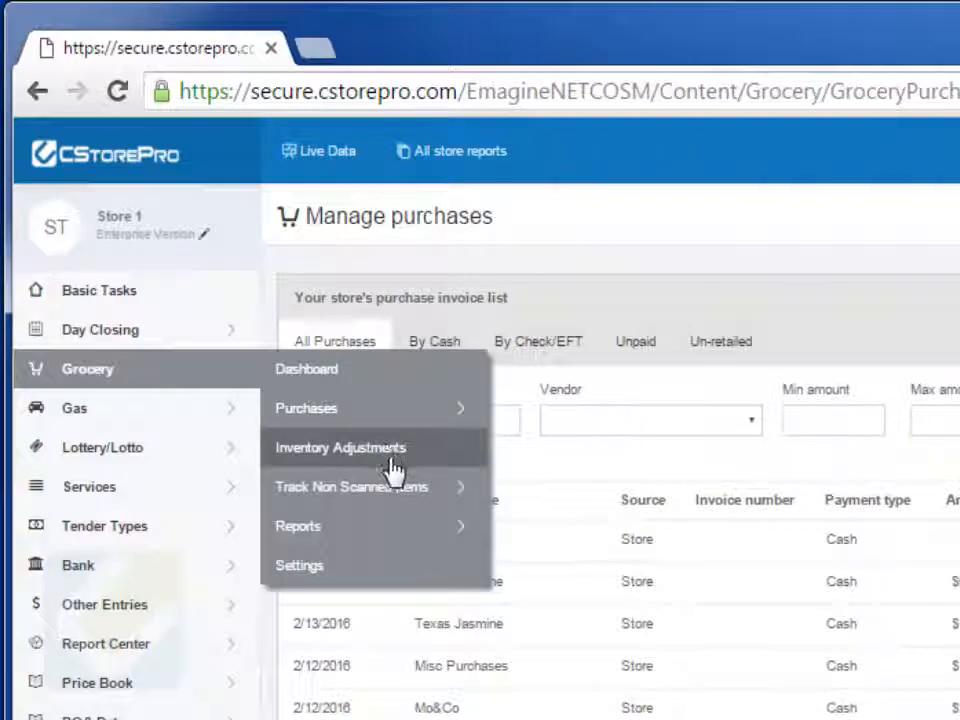
click(386, 452)
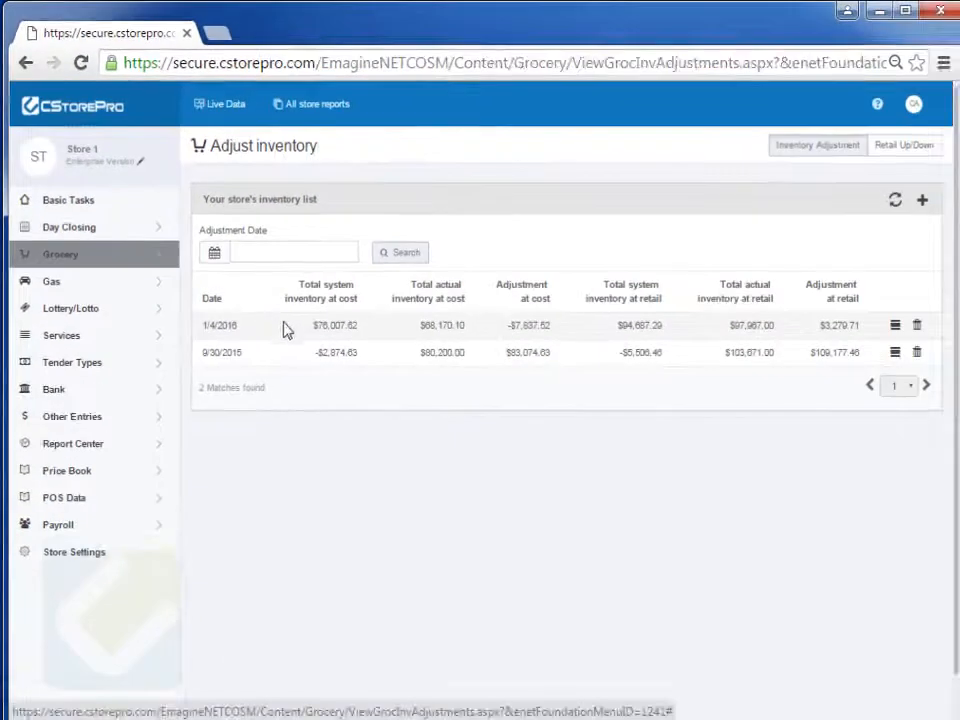
double_click(352, 328)
click(521, 495)
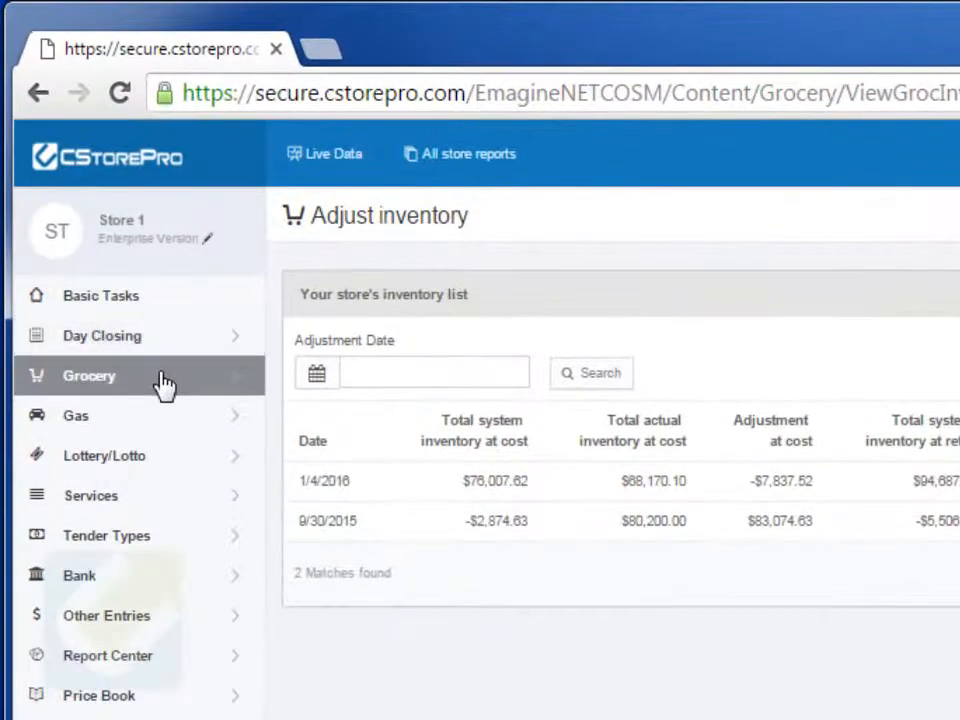
Run the grocery profit report for 02/01/2016 - 02/18/2016.
click(163, 385)
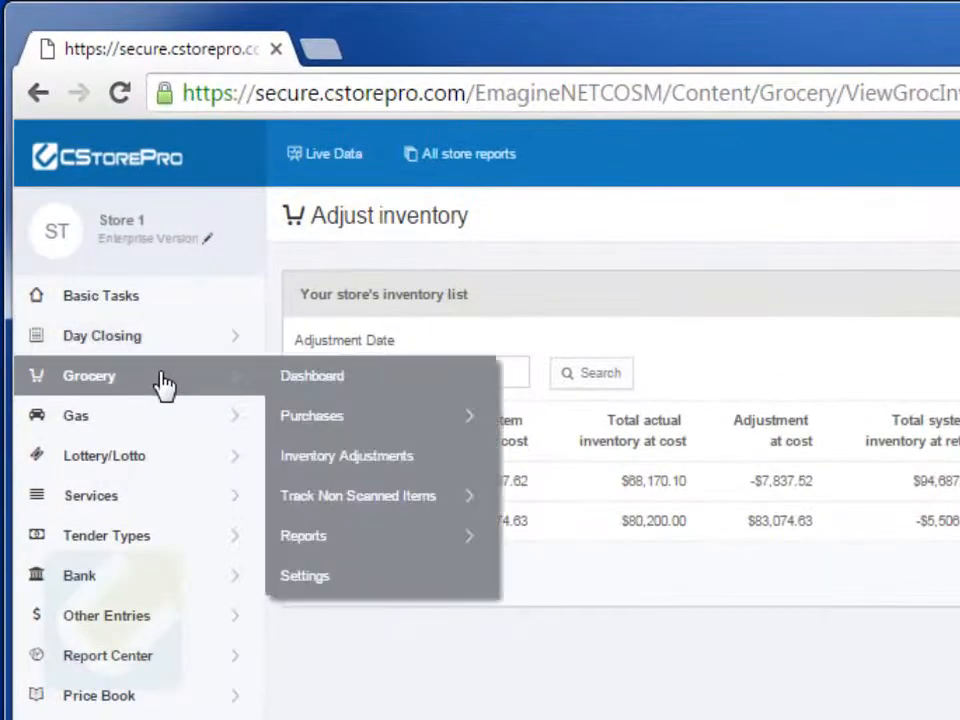
mouse_move(315, 532)
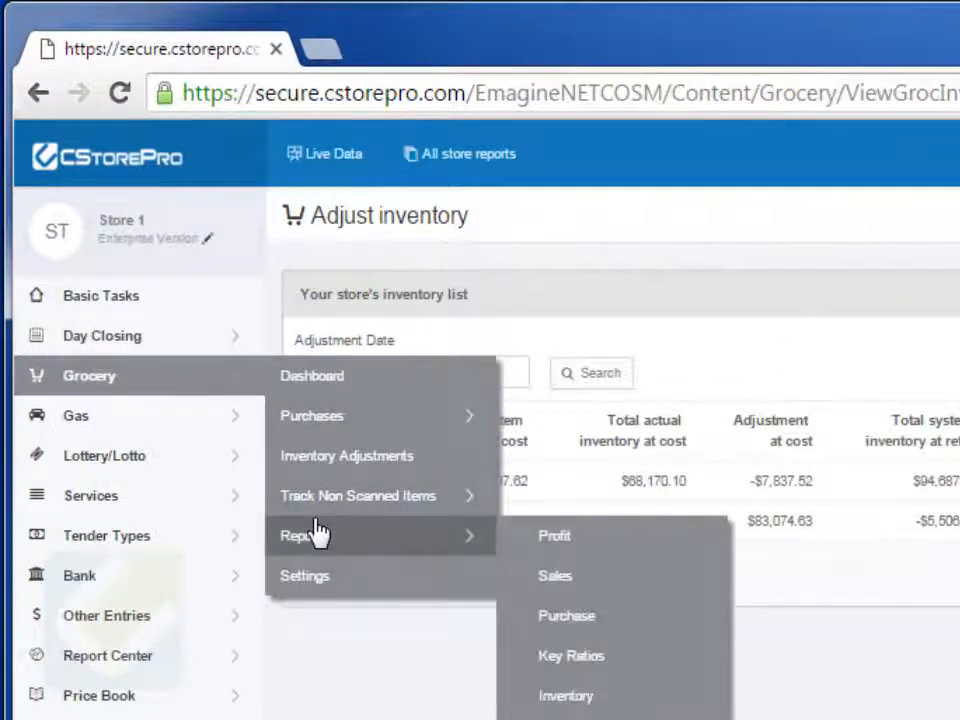
click(628, 543)
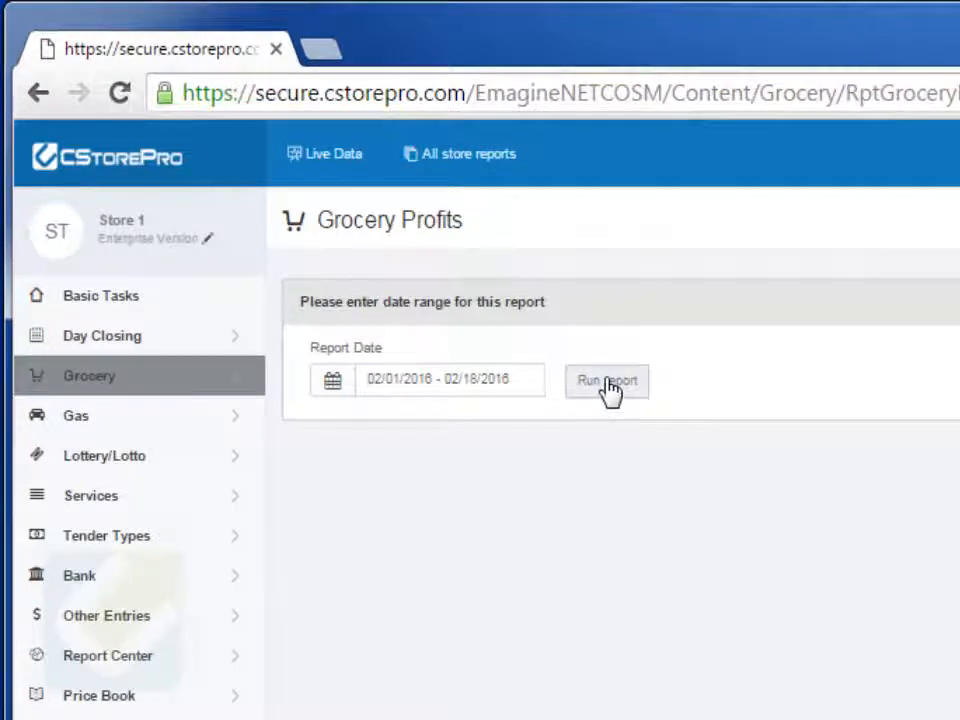
click(607, 382)
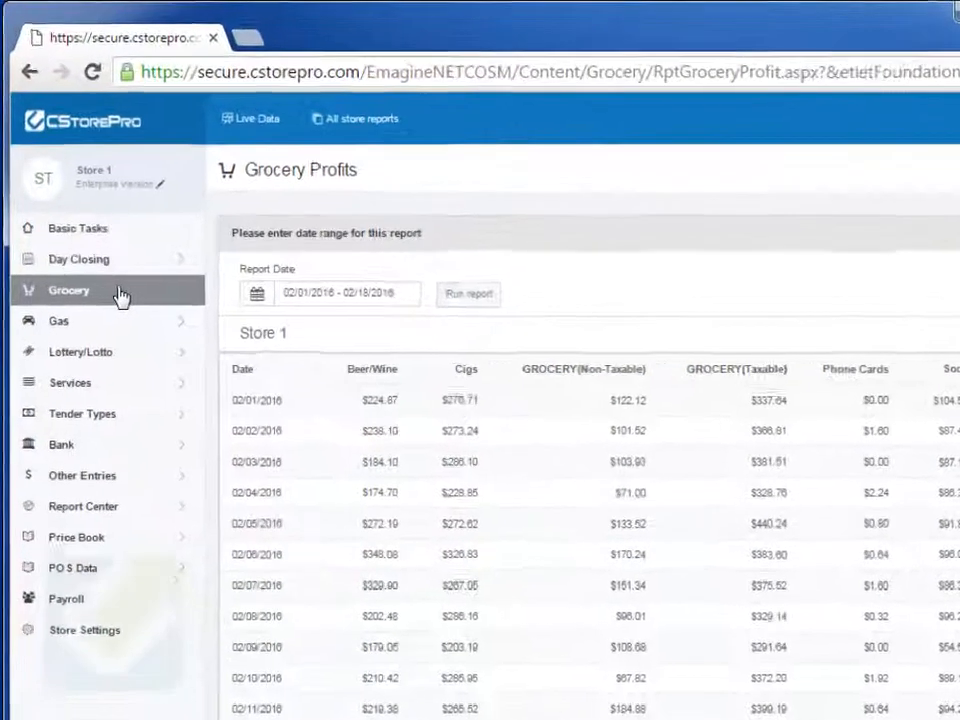
Run the grocery sales report for 02/01/2016 - 02/18/2016 with all register types.
click(107, 258)
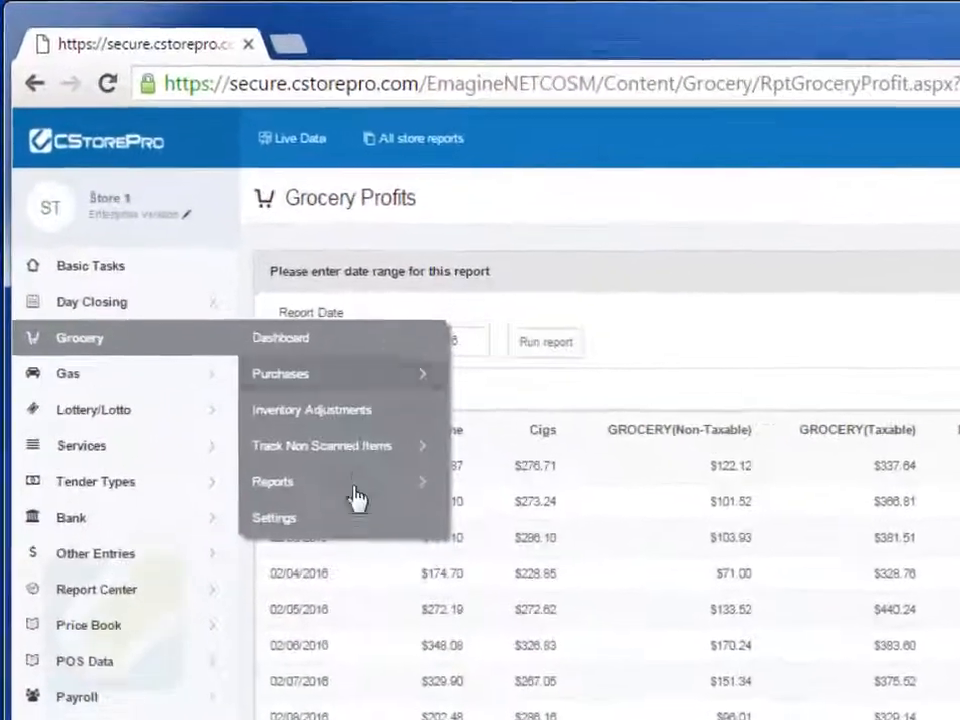
click(258, 366)
click(528, 537)
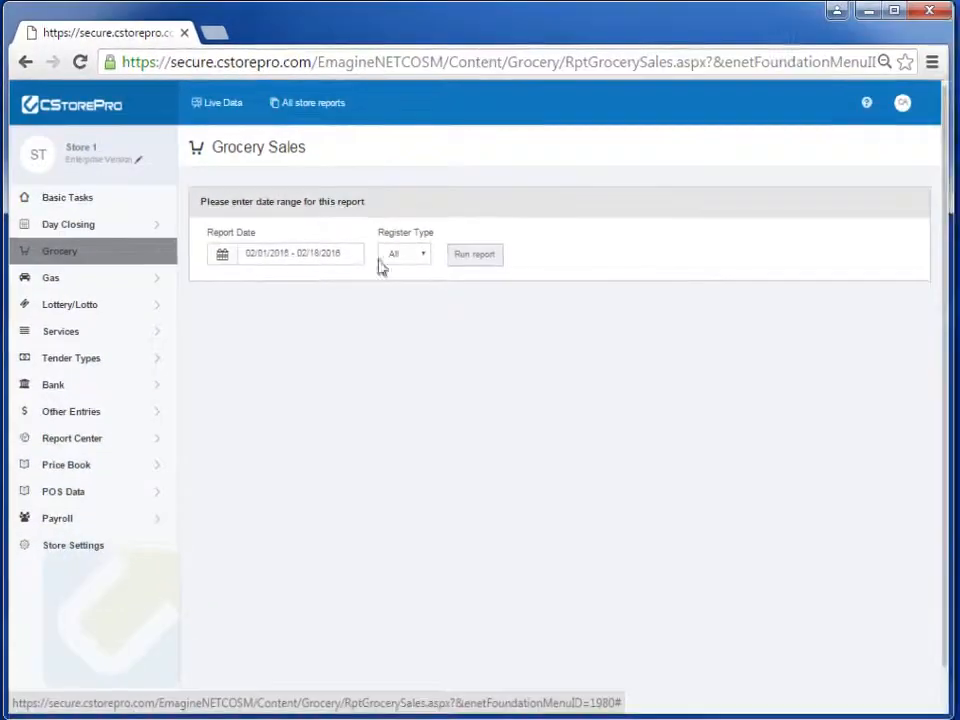
click(474, 256)
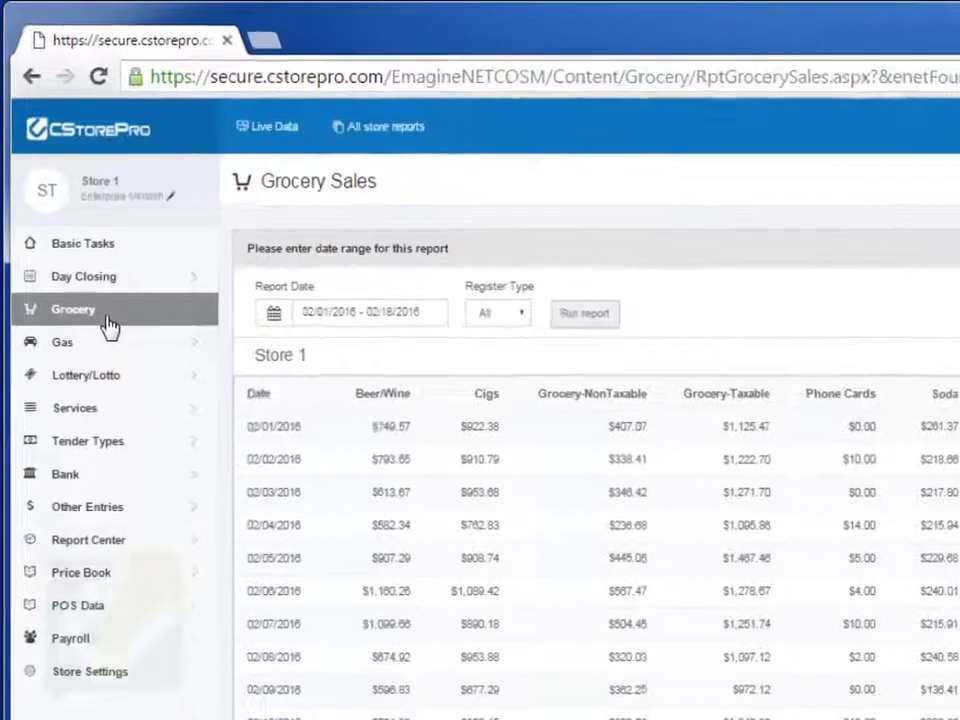
Run the grocery purchase report by date for 02/01/2016 - 02/18/2016, covering all payment types and registers.
click(108, 326)
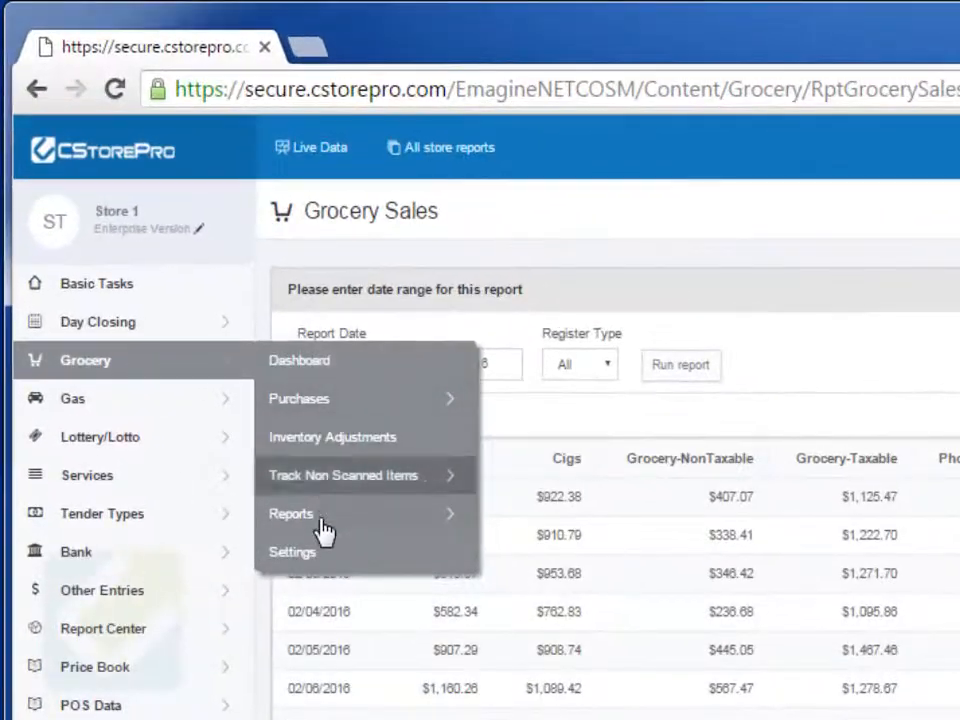
mouse_move(279, 455)
click(640, 597)
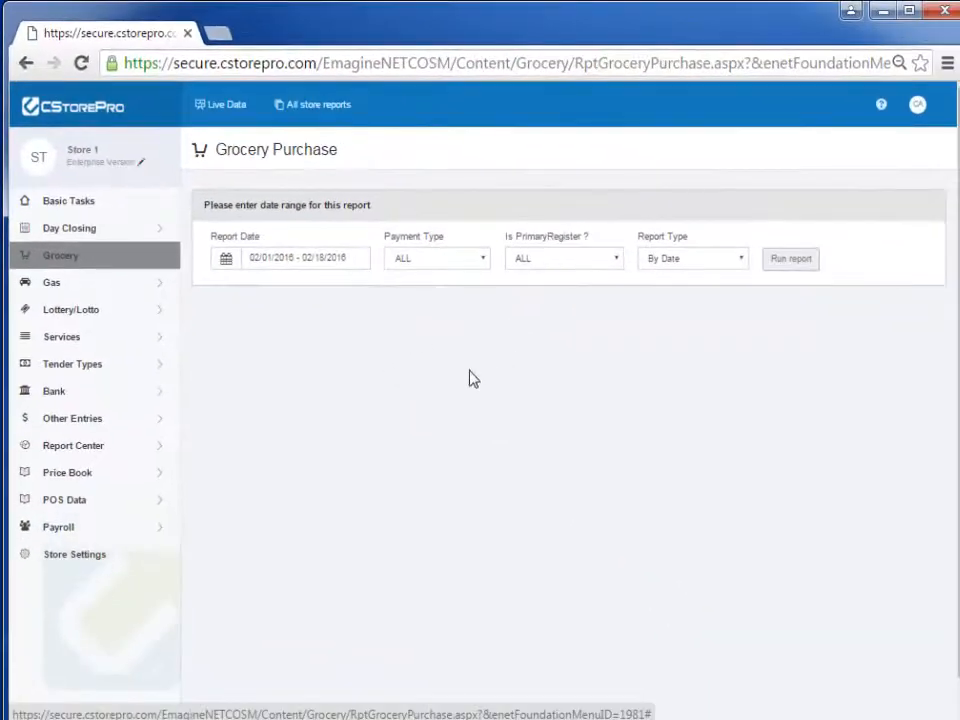
click(795, 260)
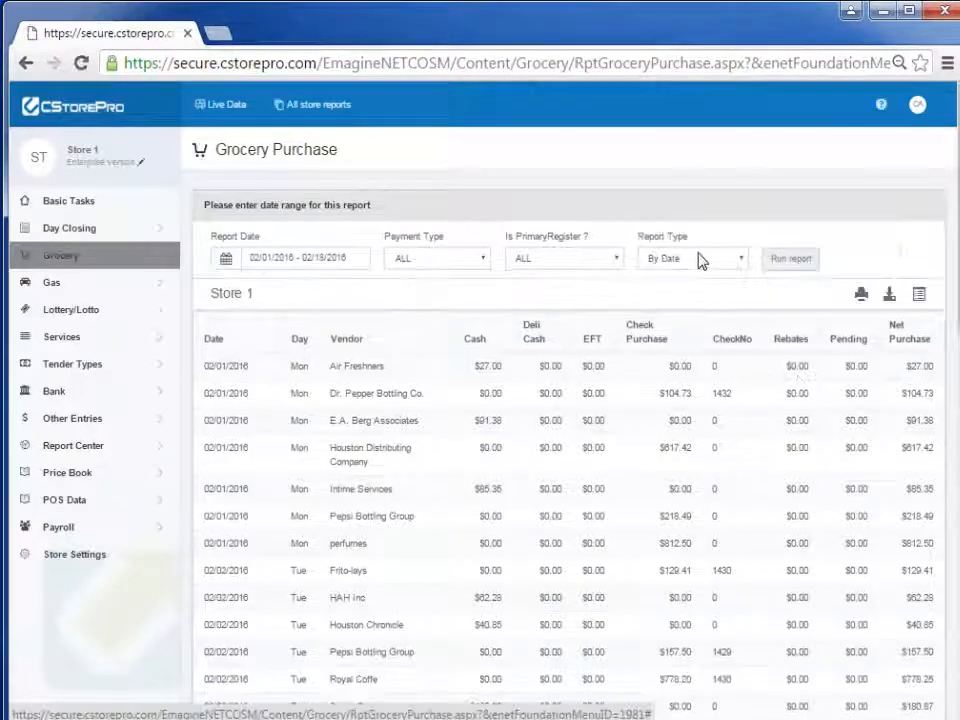
Run the grocery purchase report by vendor summary, and check B&G's un-retailed amount and retail purchase ratio.
click(692, 259)
click(692, 289)
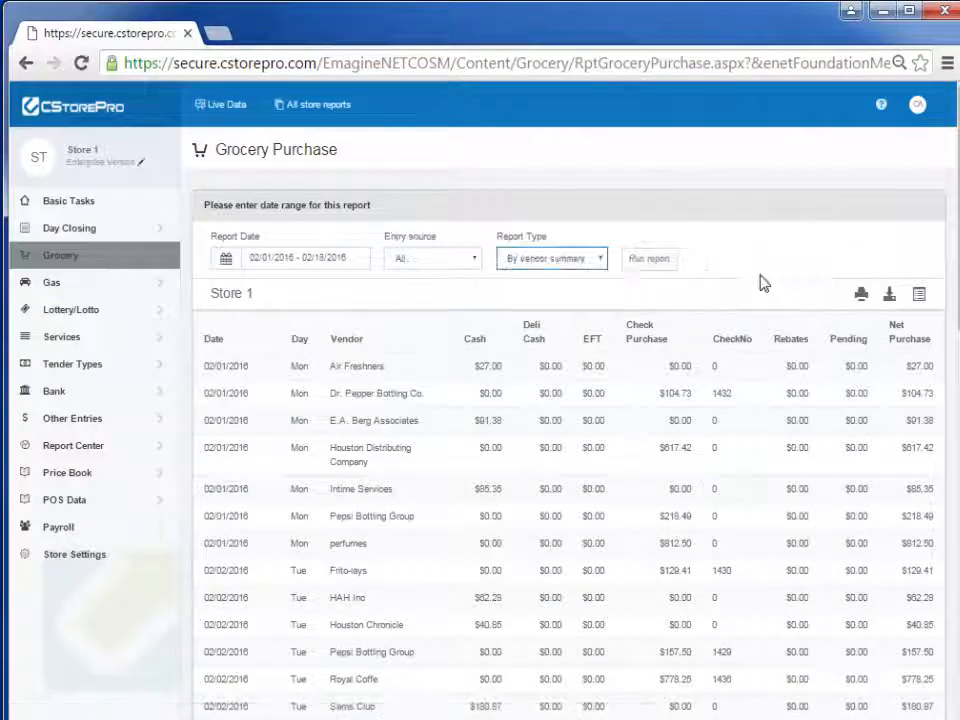
click(660, 263)
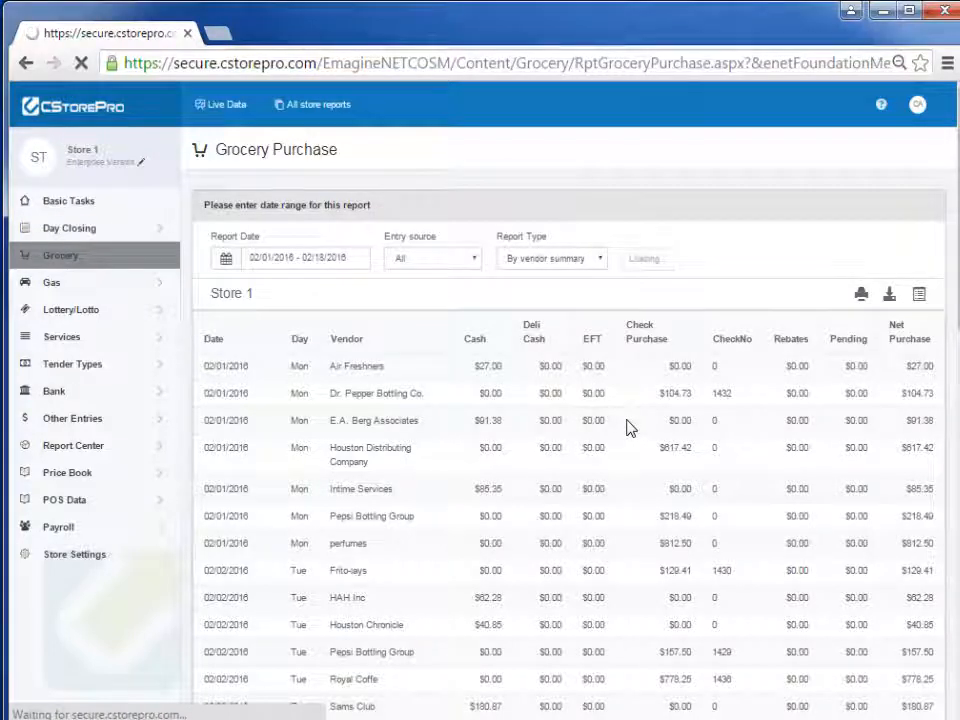
scroll(628, 428, down, 2)
scroll(936, 227, up, 1)
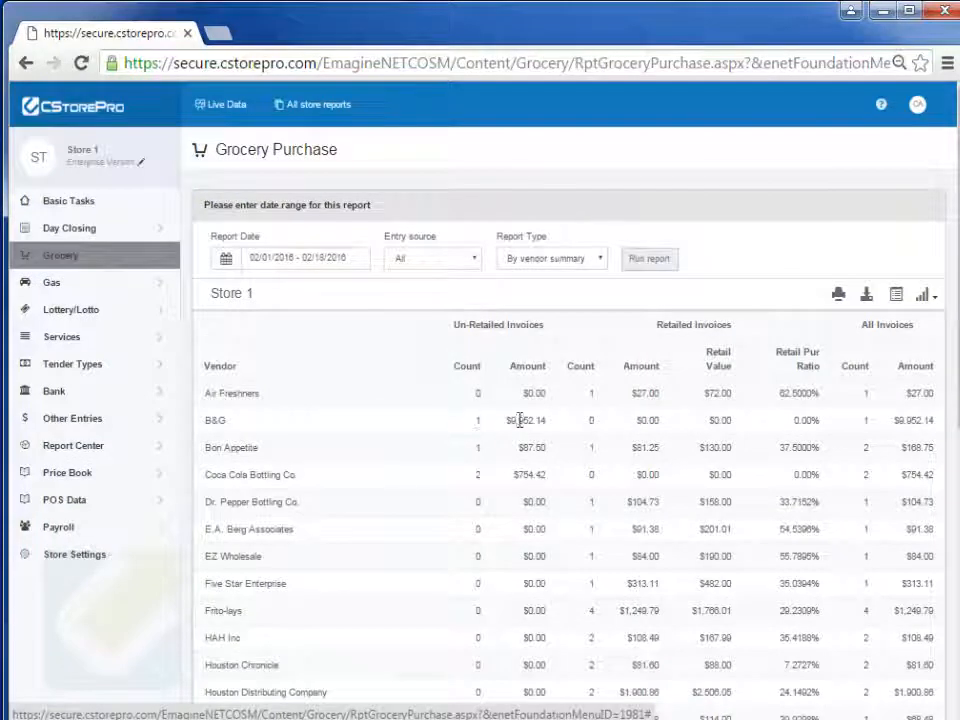
triple_click(521, 420)
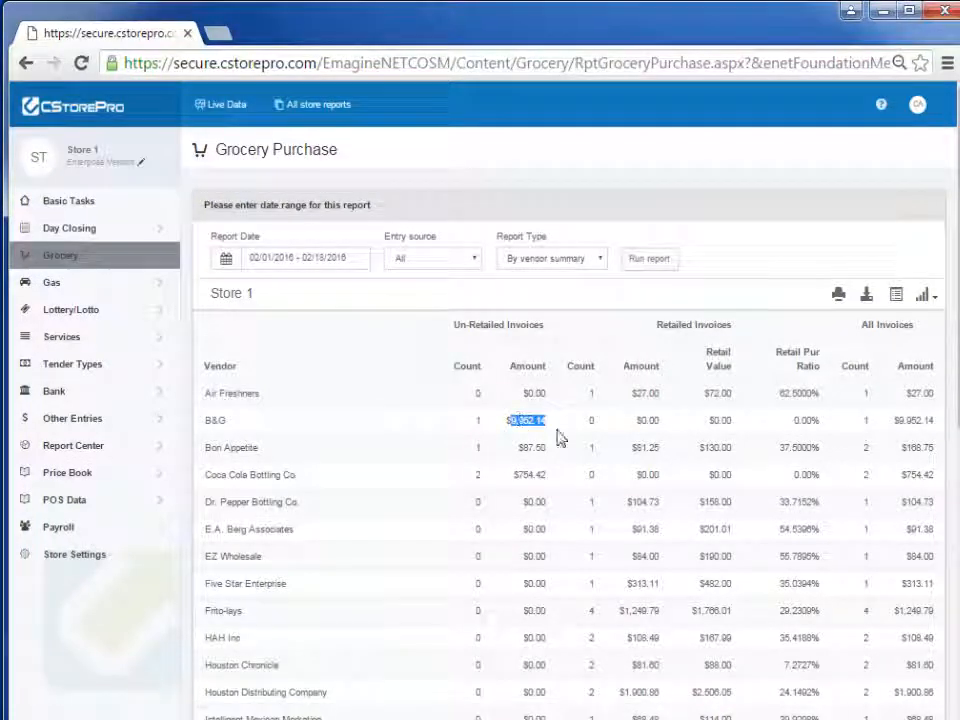
double_click(803, 420)
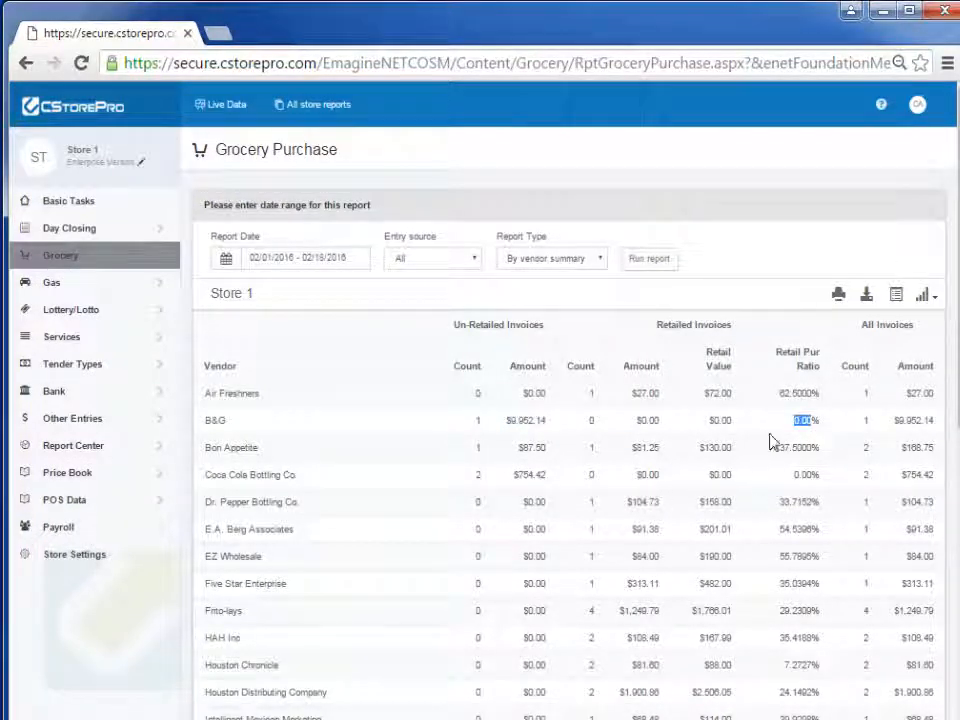
mouse_move(958, 271)
mouse_down()
mouse_move(949, 357)
mouse_move(933, 275)
mouse_up()
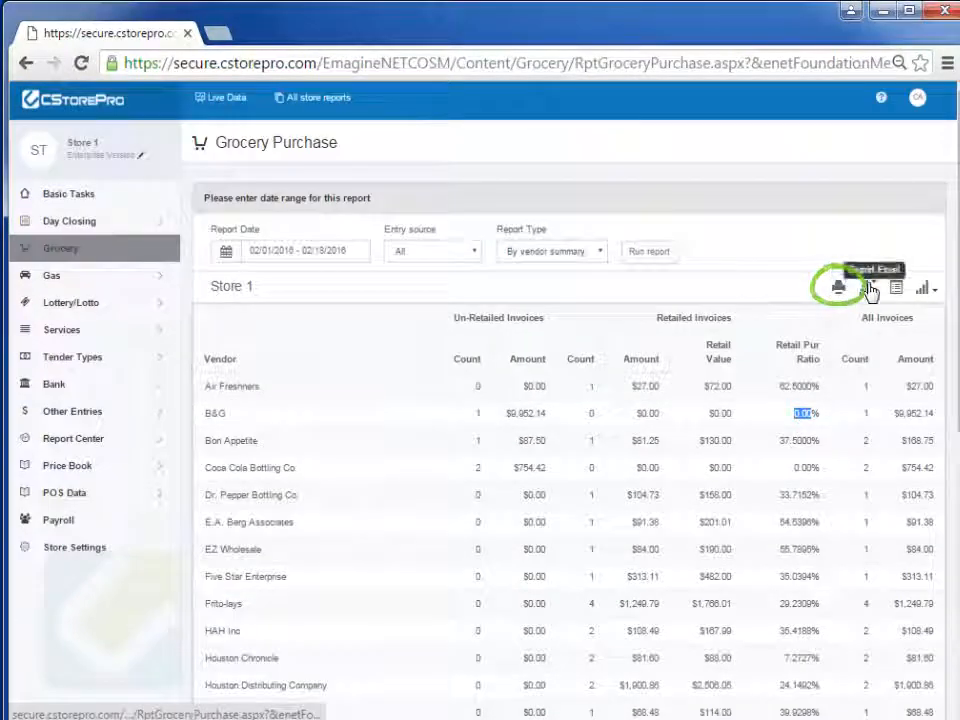
Run the grocery purchase report by vendor details for Coca Cola Bottling Co.
click(555, 257)
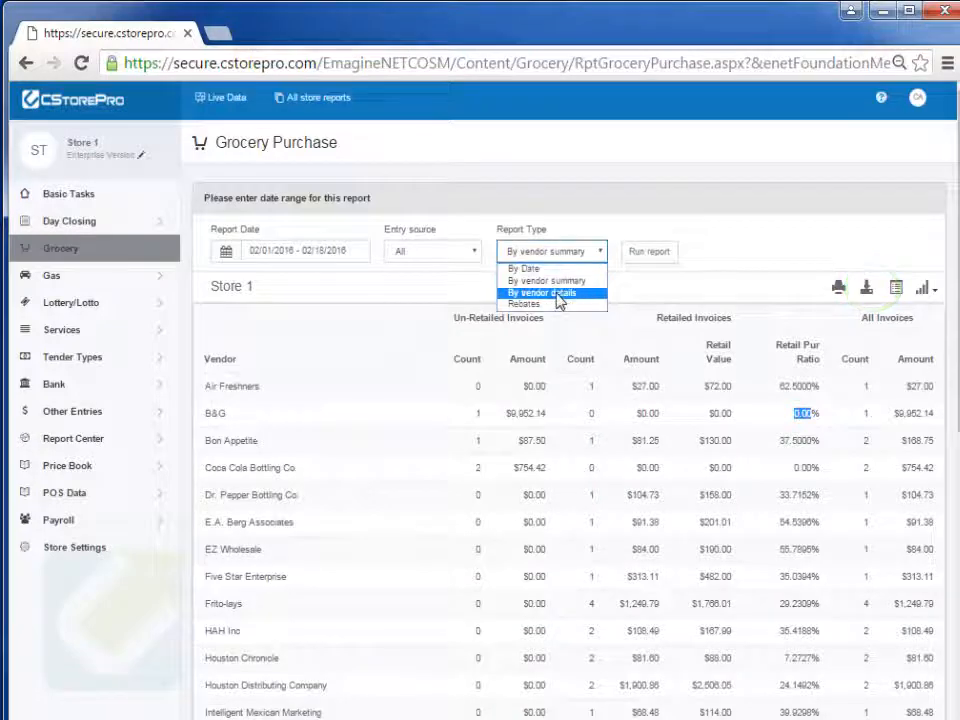
click(556, 293)
click(423, 258)
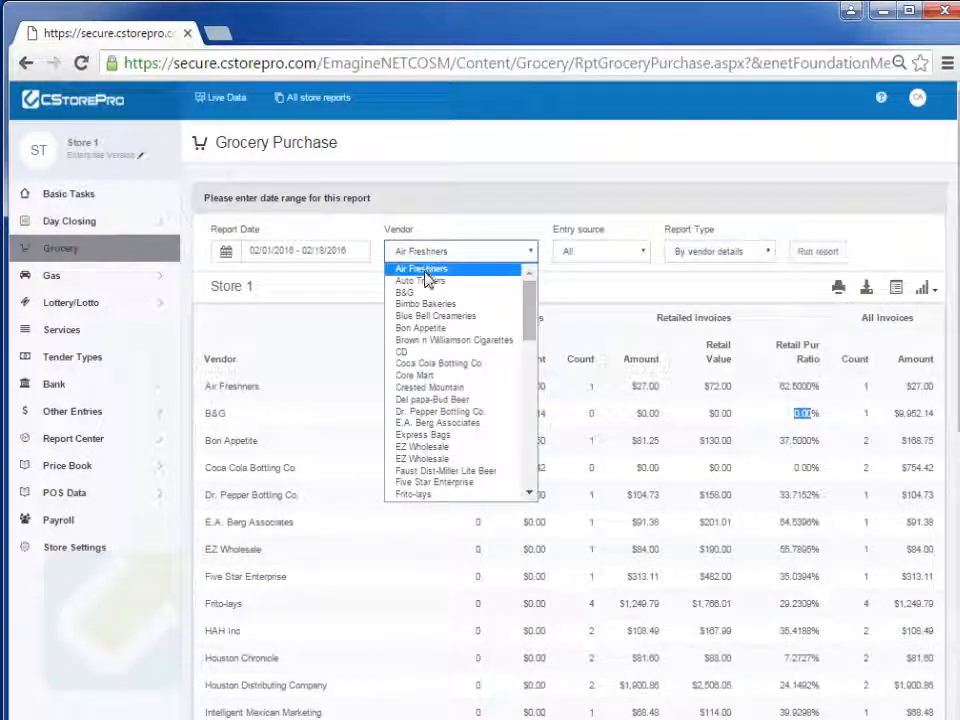
click(421, 366)
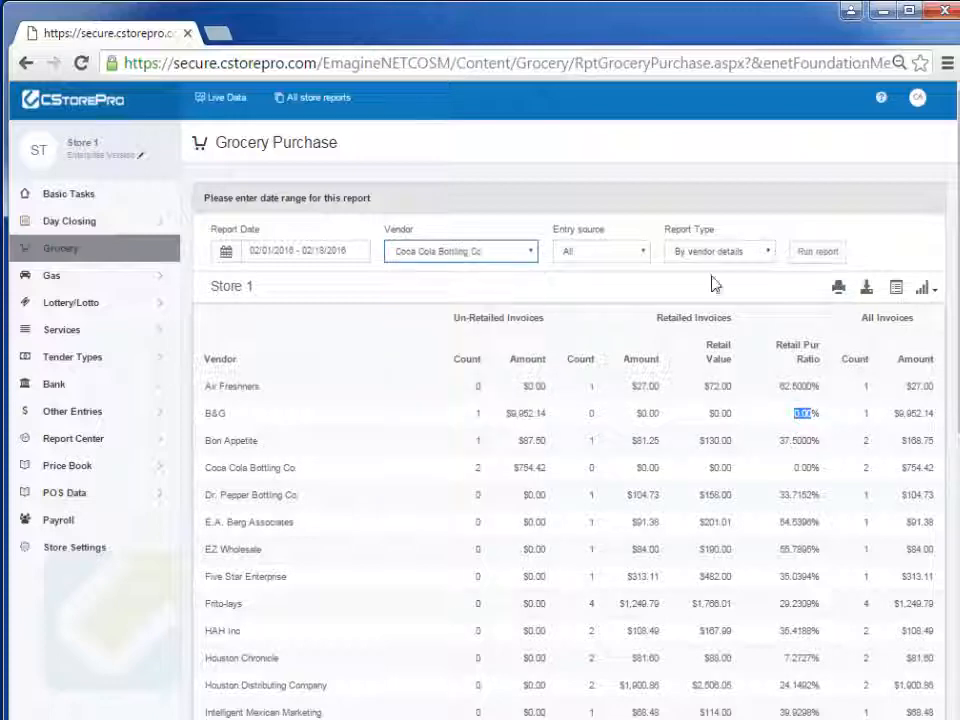
click(811, 249)
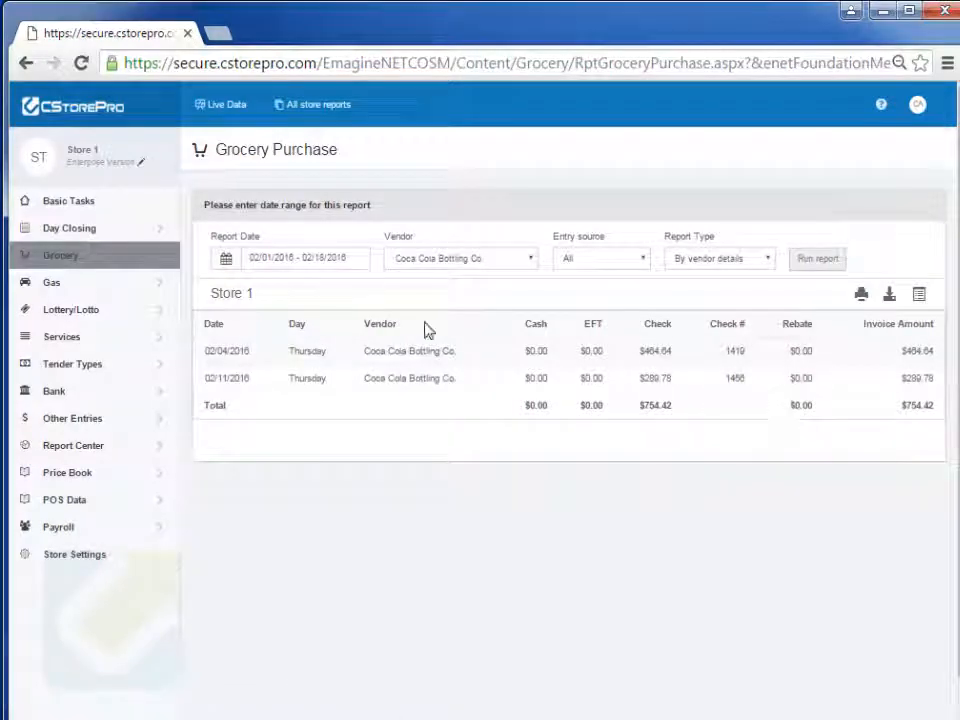
Run the grocery key ratios report as Sales/Purchase Ratio for Dec 2015, and highlight the total percentage.
mouse_move(175, 256)
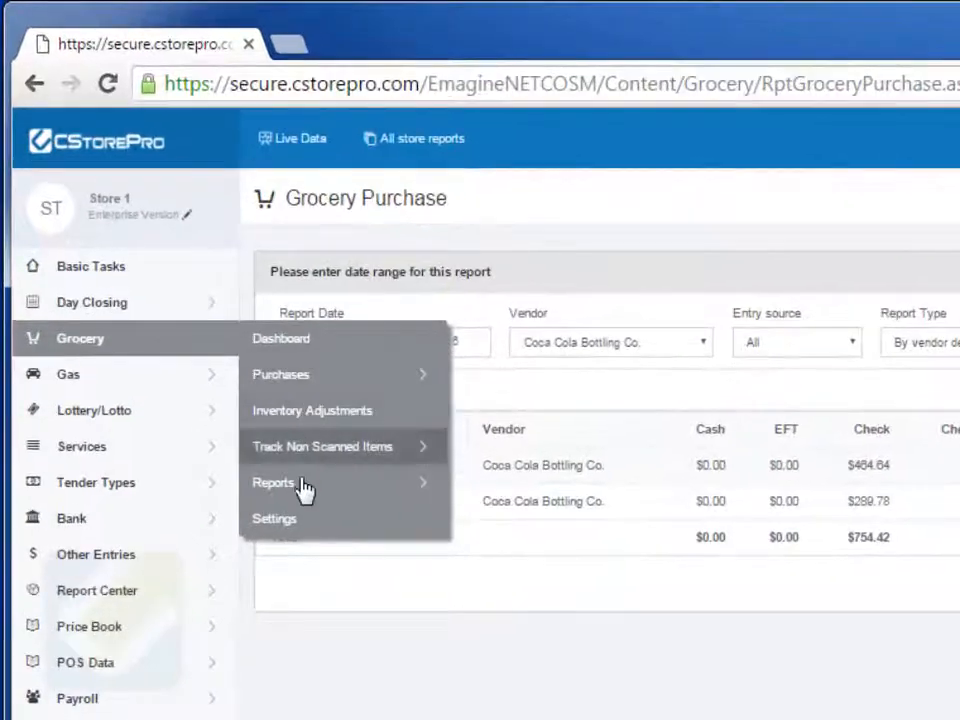
mouse_move(286, 461)
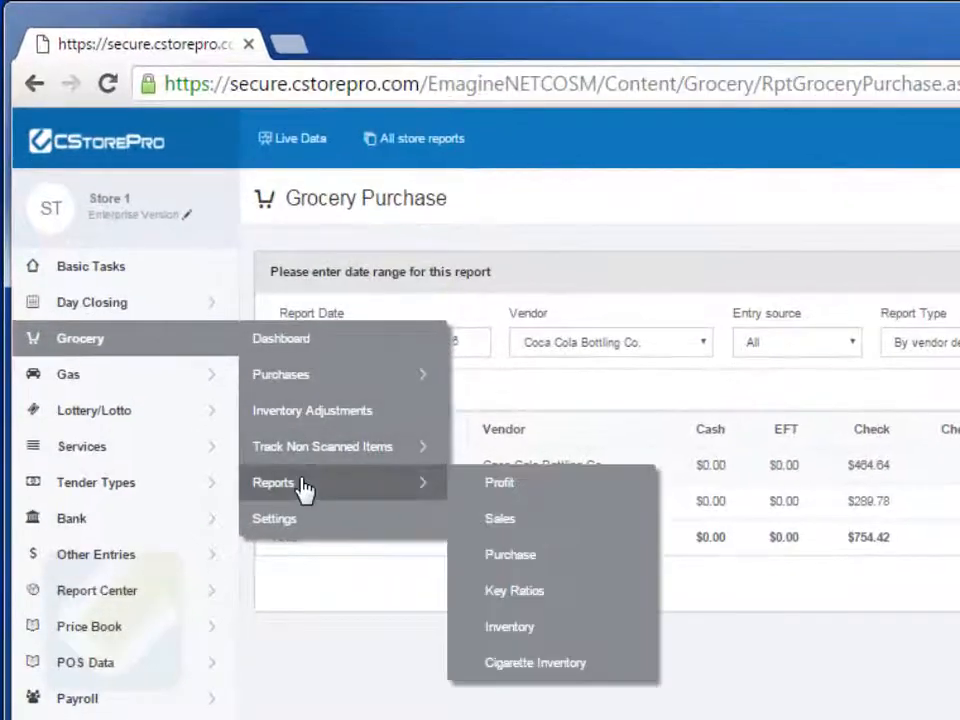
click(540, 597)
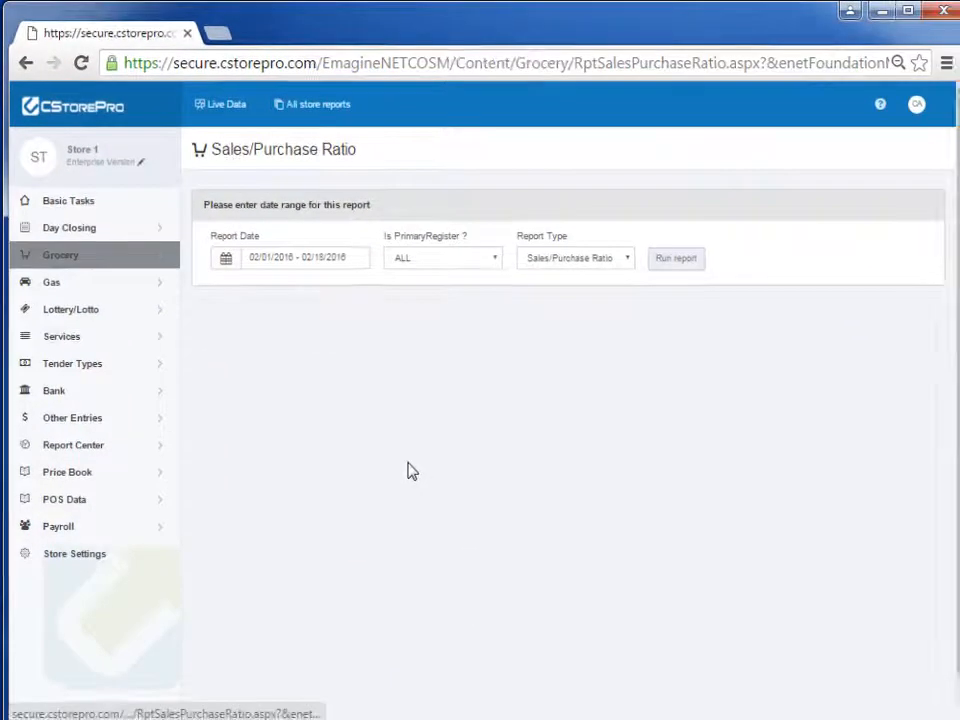
click(328, 257)
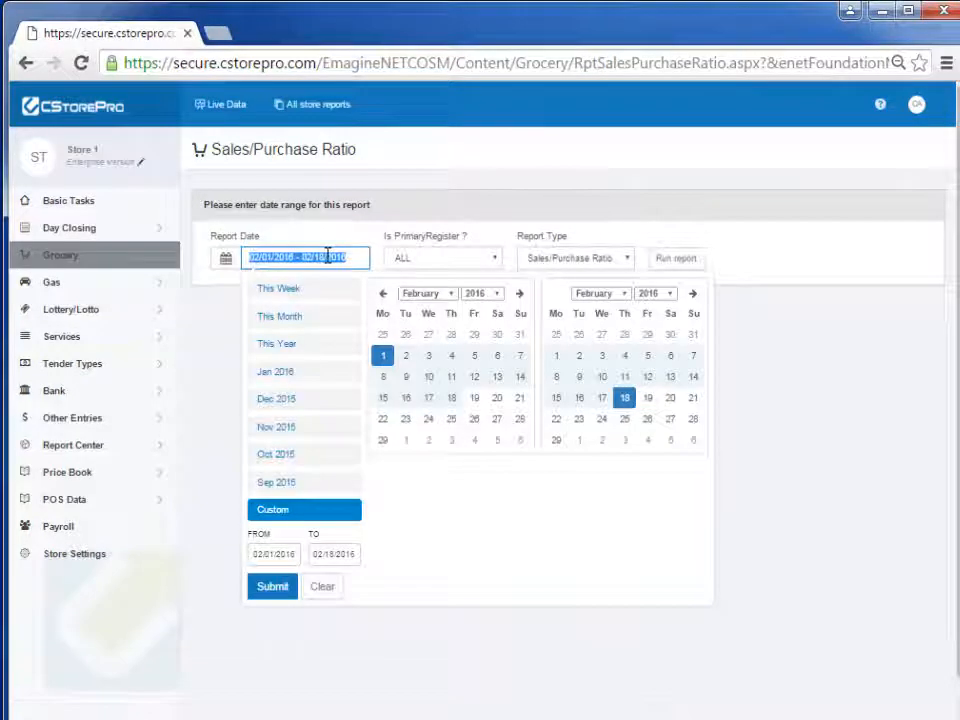
click(290, 400)
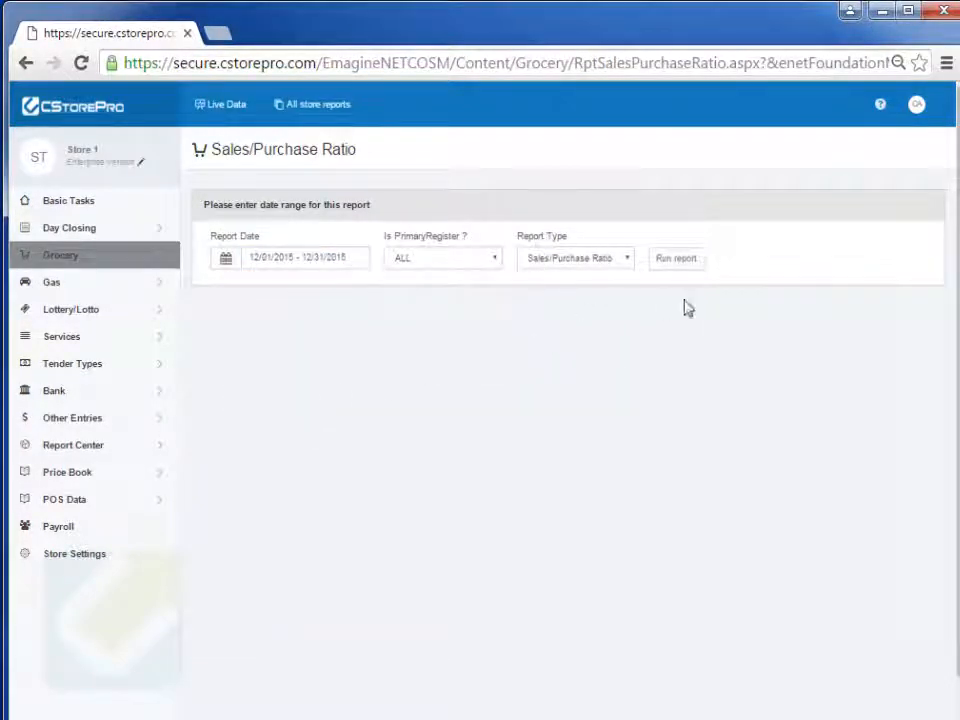
click(688, 262)
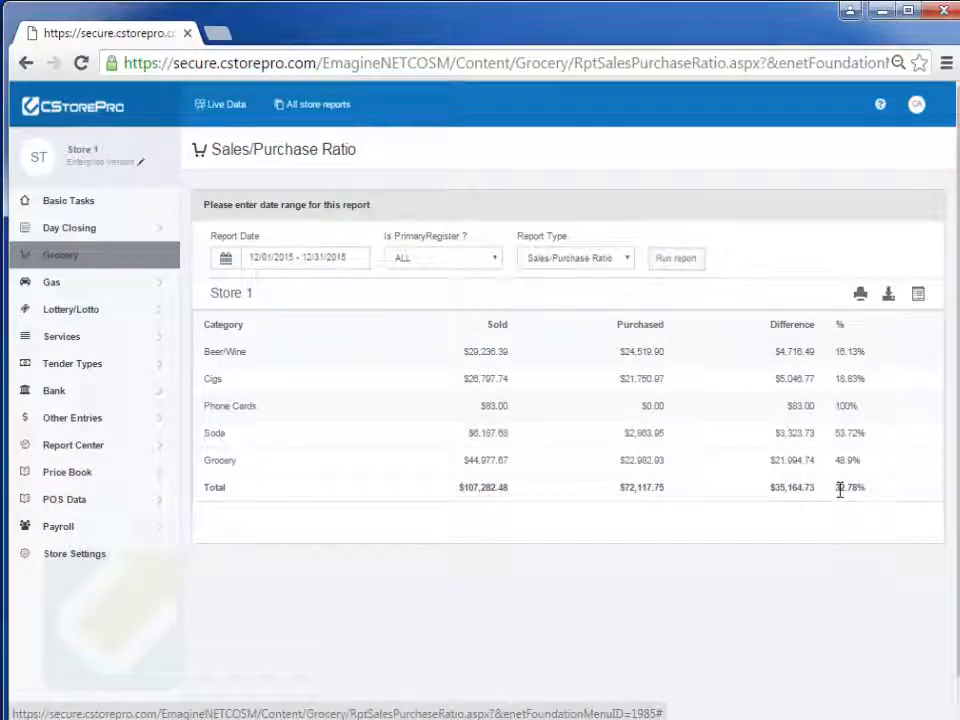
drag(836, 489, 865, 489)
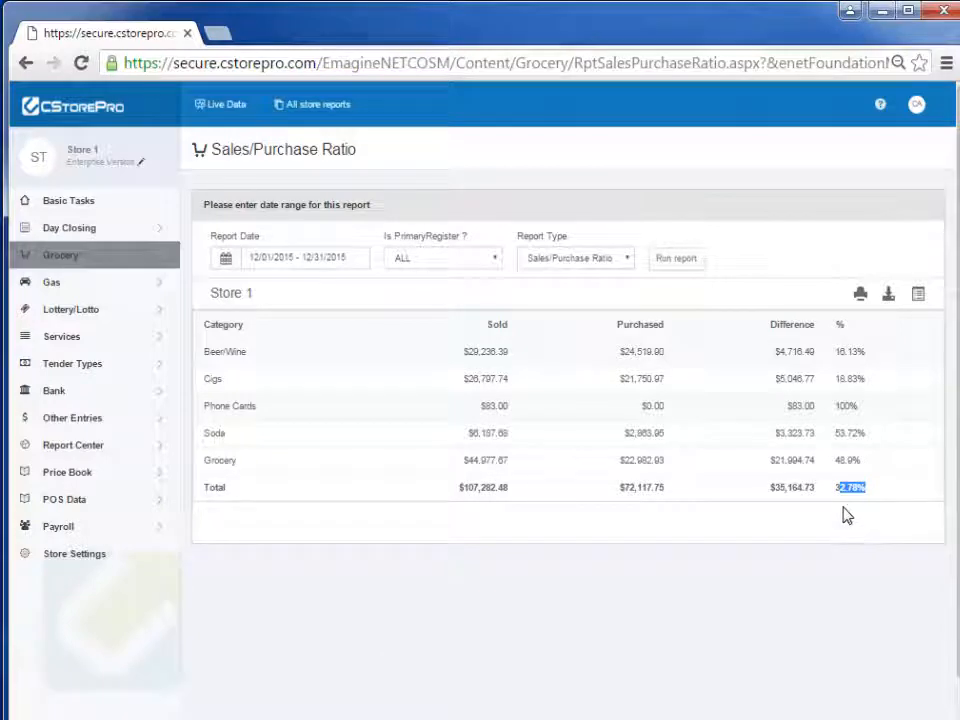
Highlight the Cigs, Soda, Grocery and Total percentages in the Sales/Purchase Ratio report to compare them.
click(838, 488)
drag(840, 381, 855, 381)
drag(838, 436, 859, 490)
click(845, 486)
Run the ratio report as Purchase/Retail Ratio for 12/01/2015 - 12/31/2015, and highlight Beer/Wine's margin per retailing.
click(598, 262)
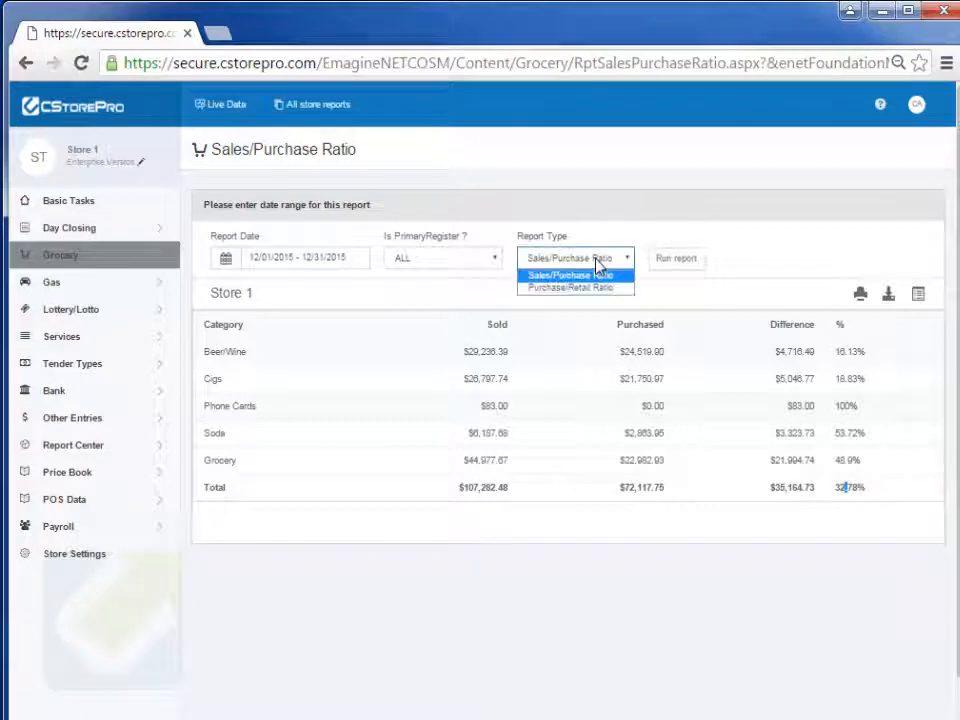
click(570, 288)
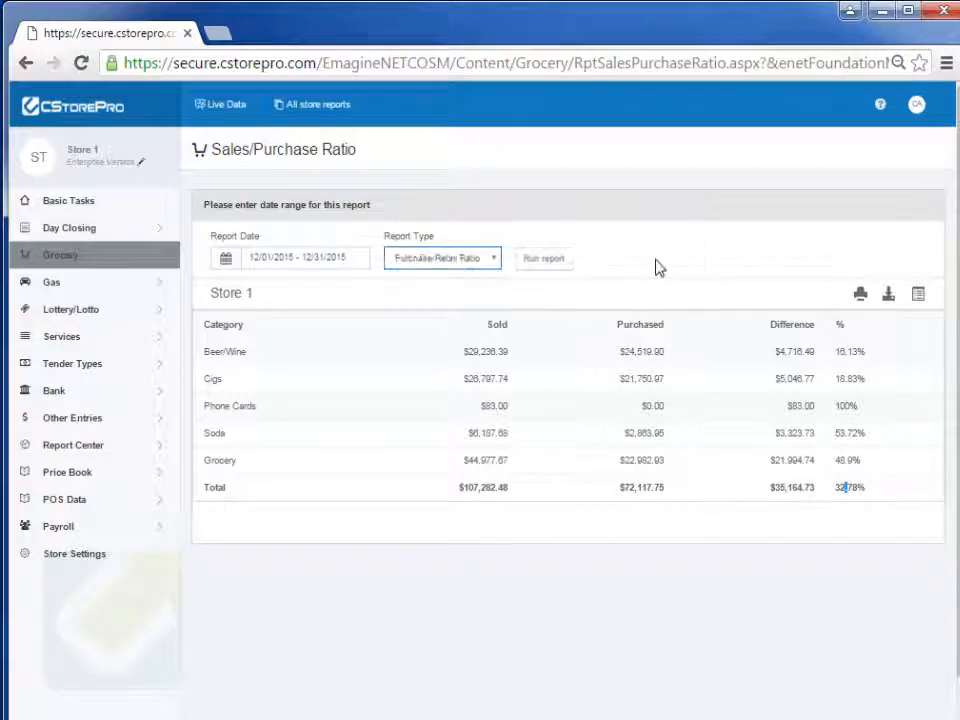
click(567, 269)
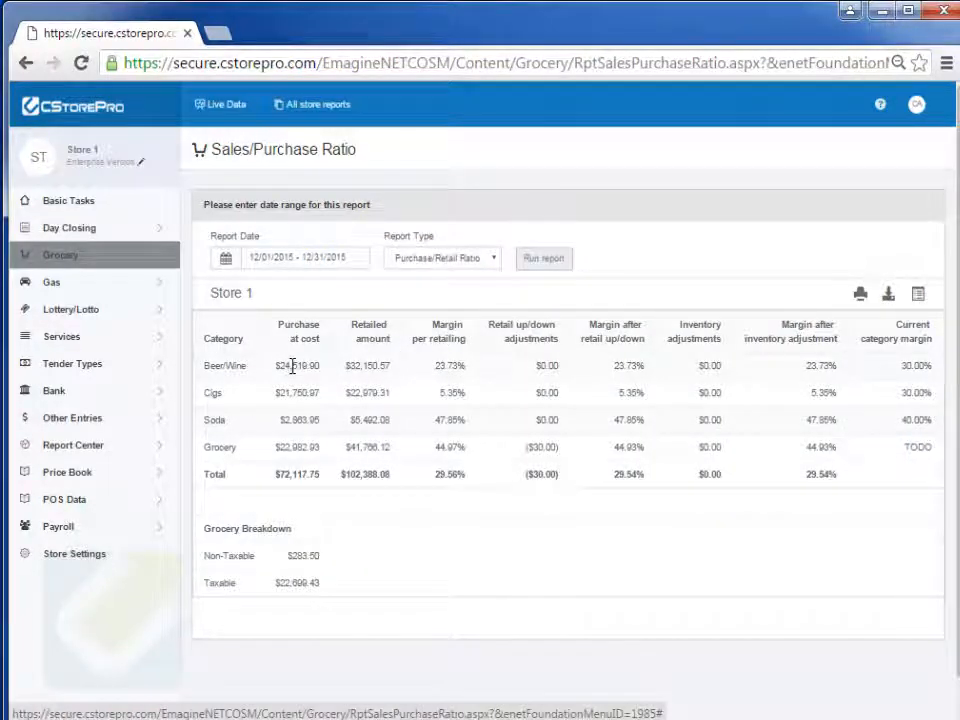
drag(432, 366, 463, 366)
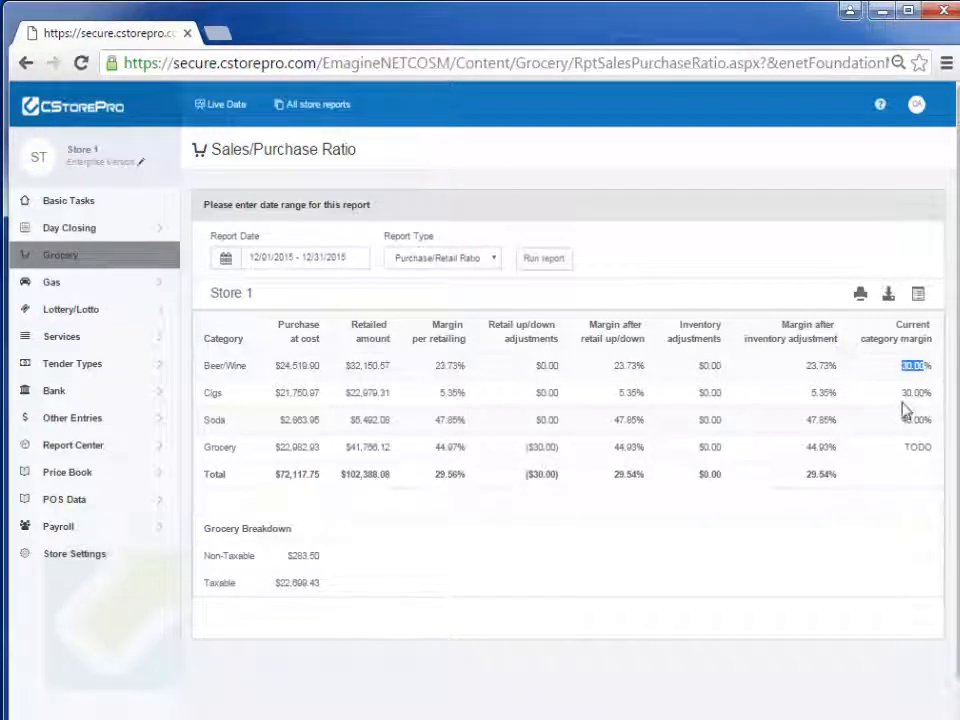
Rerun the report as Sales/Purchase Ratio to check the Beer/Wine percentage, and set the report type back to Purchase/Retail Ratio.
click(467, 260)
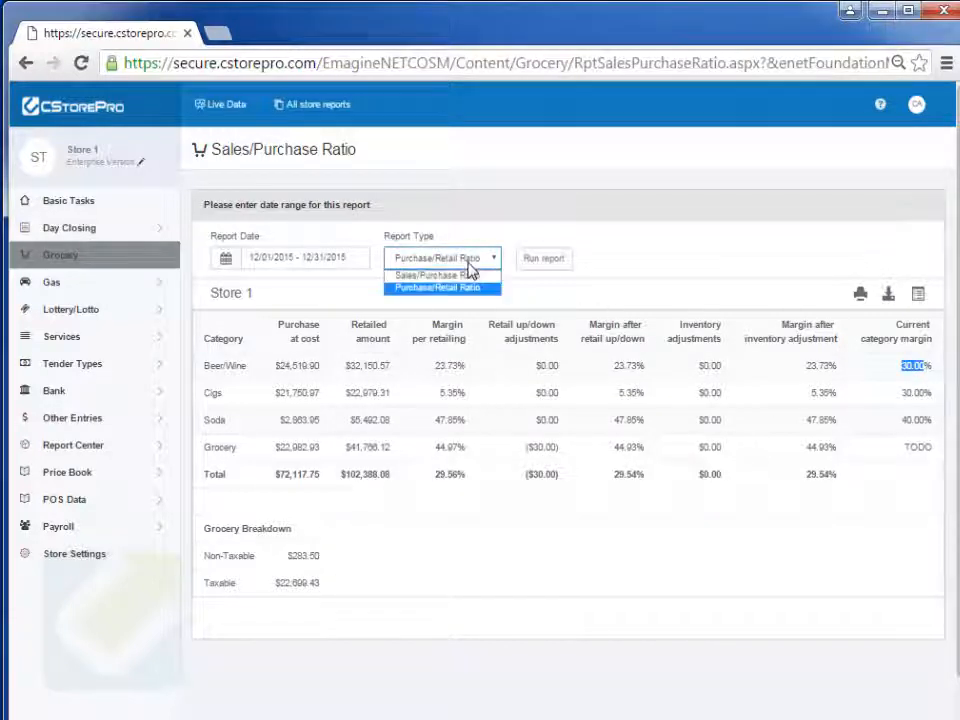
click(467, 276)
click(670, 262)
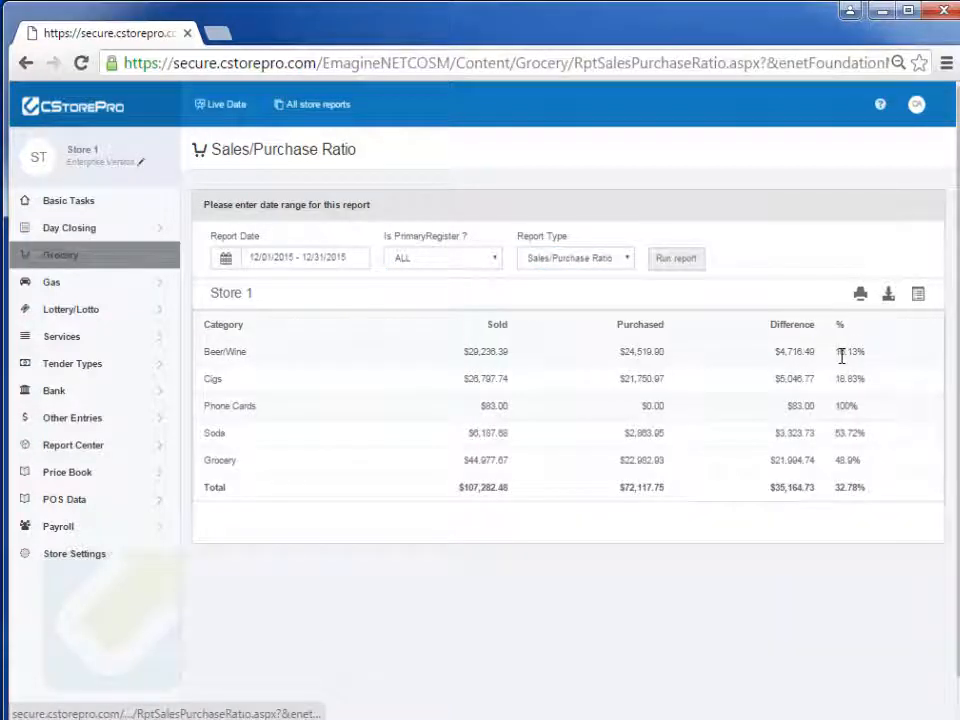
drag(838, 352, 866, 351)
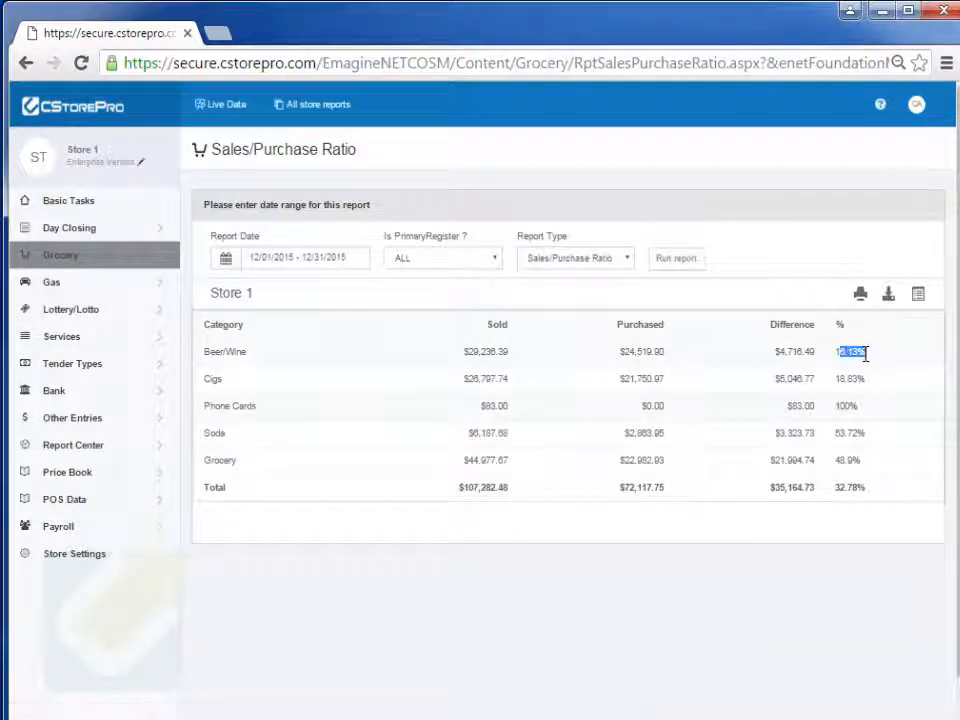
click(578, 260)
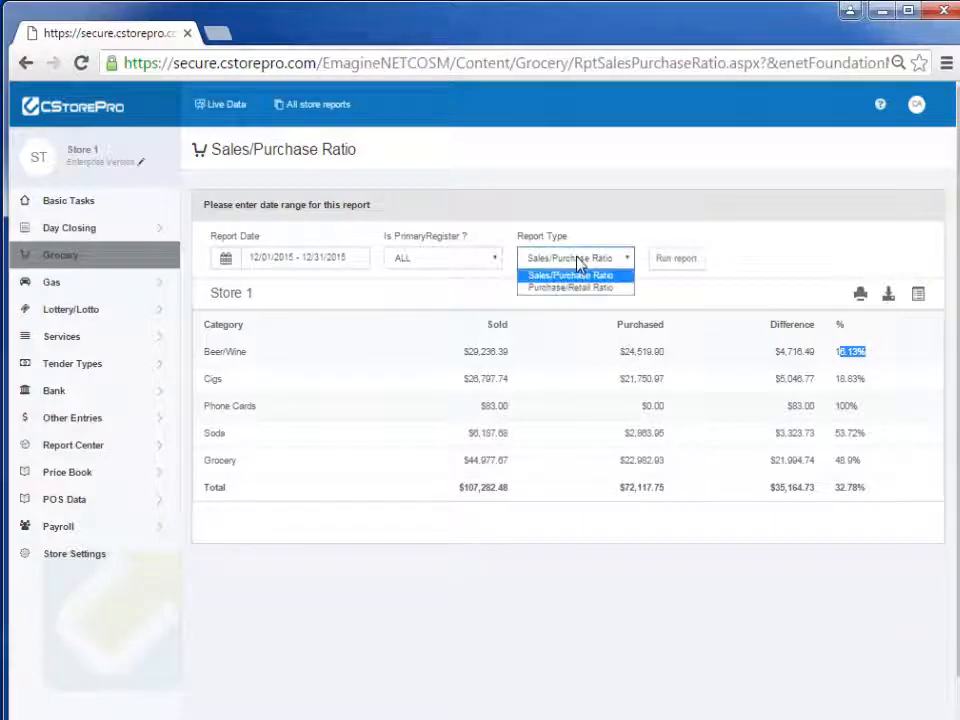
click(563, 290)
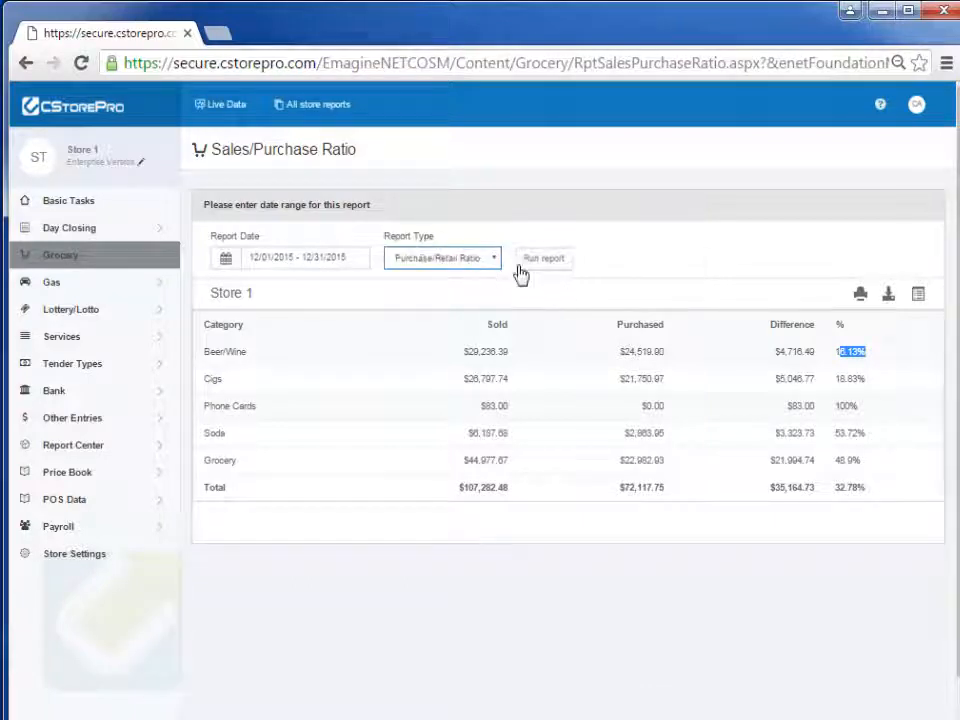
Run the grocery inventory report as Inventory at cost for 01/01/2016 - 01/31/2016.
click(121, 257)
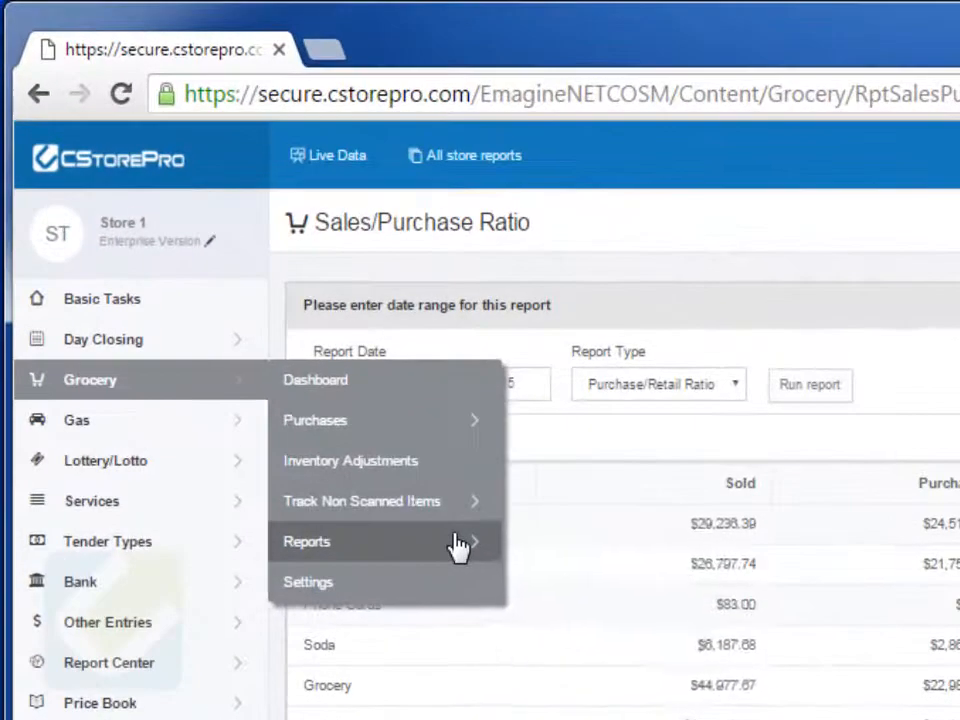
mouse_move(458, 547)
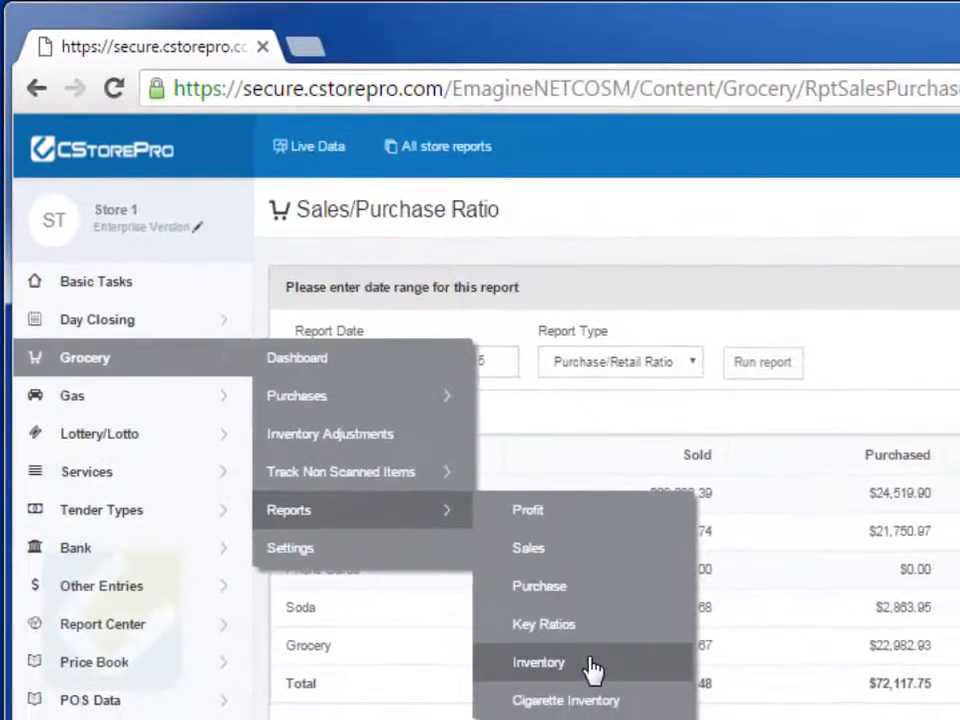
click(592, 665)
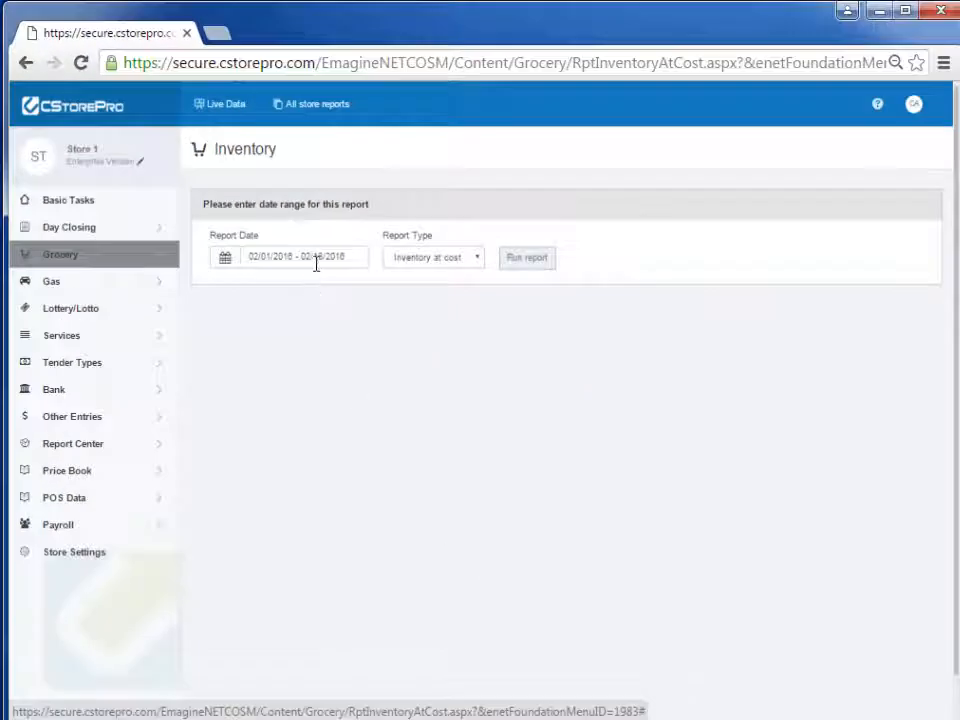
click(316, 258)
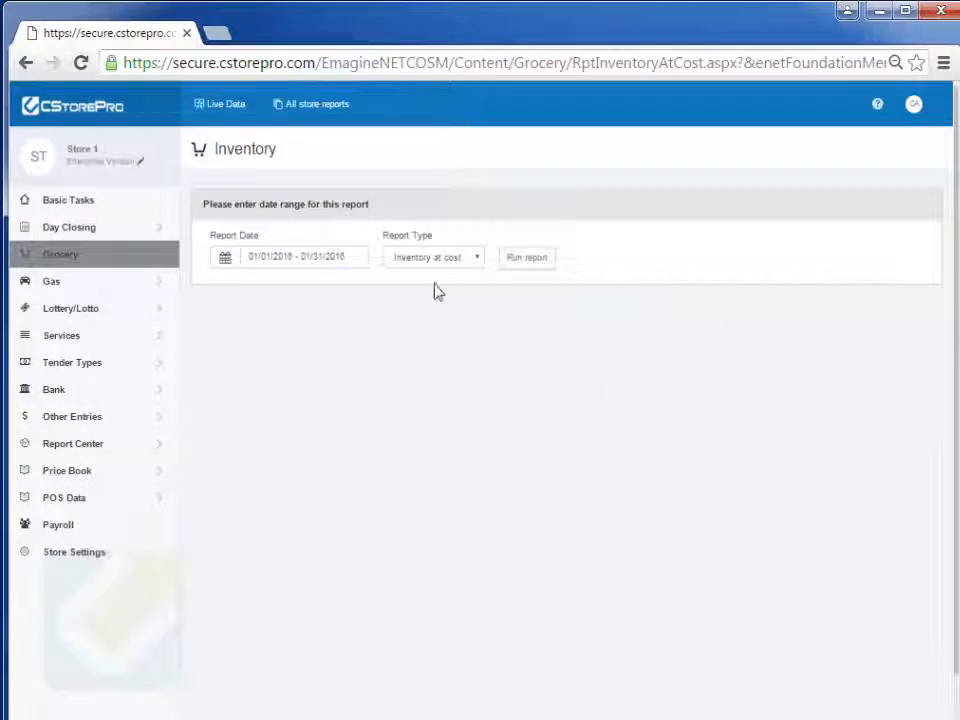
click(538, 260)
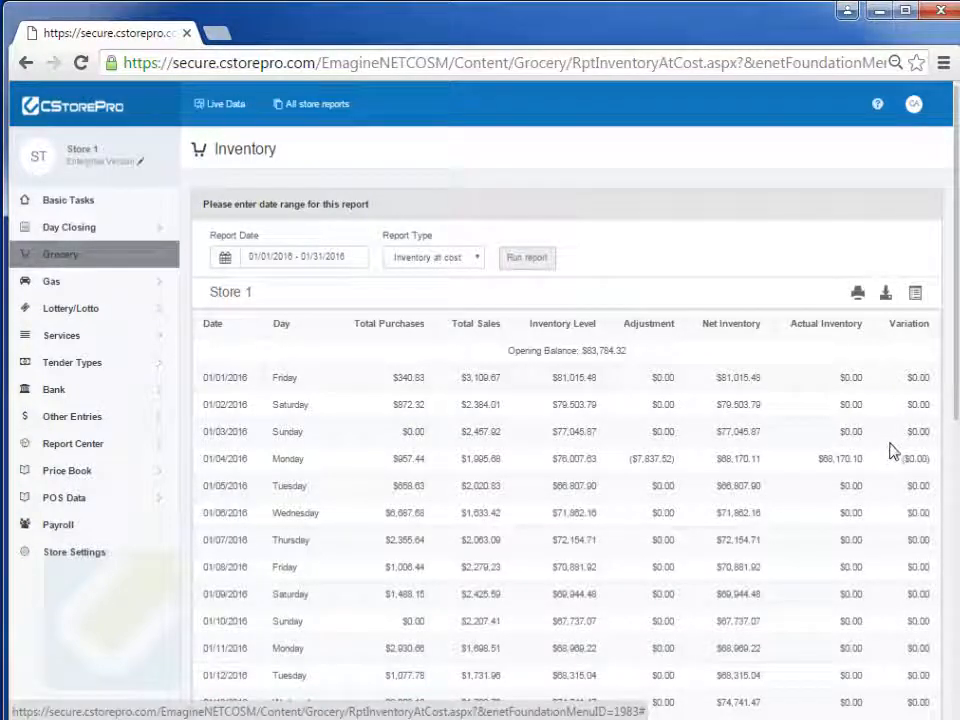
Examine the actual inventory, net inventory and adjustment for 01/04/2016, and look through the rest of the month's rows.
double_click(821, 458)
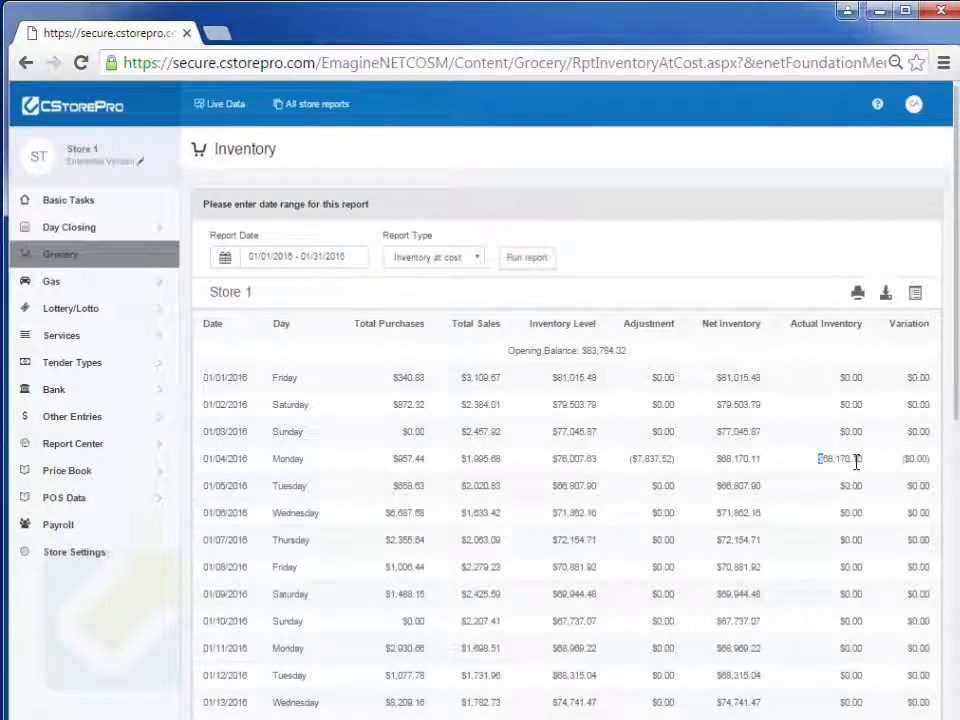
double_click(857, 461)
double_click(745, 459)
double_click(652, 459)
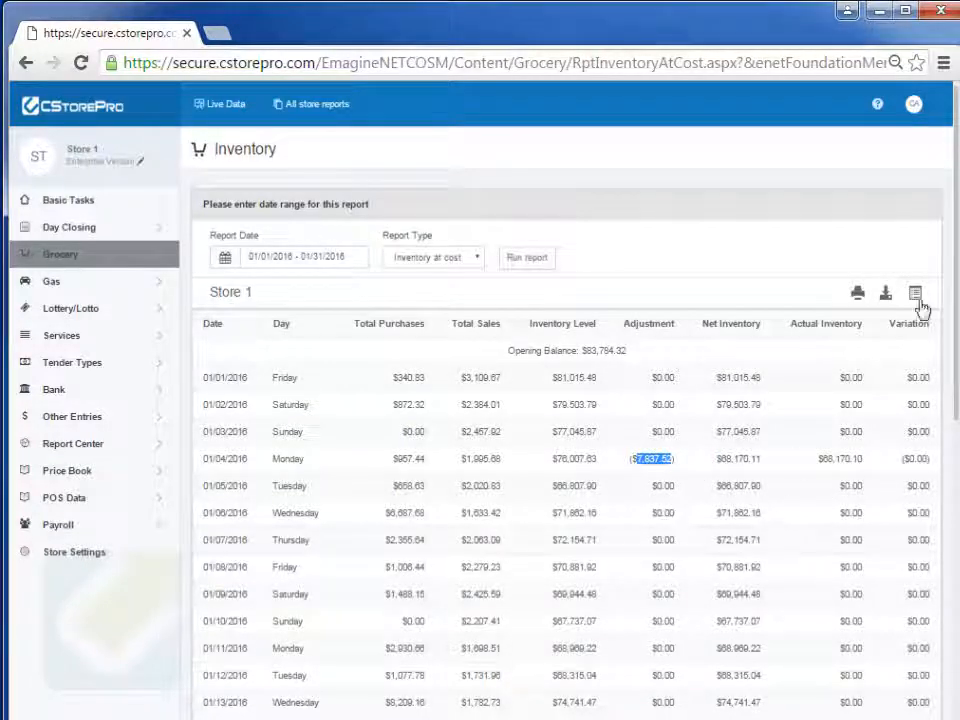
scroll(945, 380, down, 3)
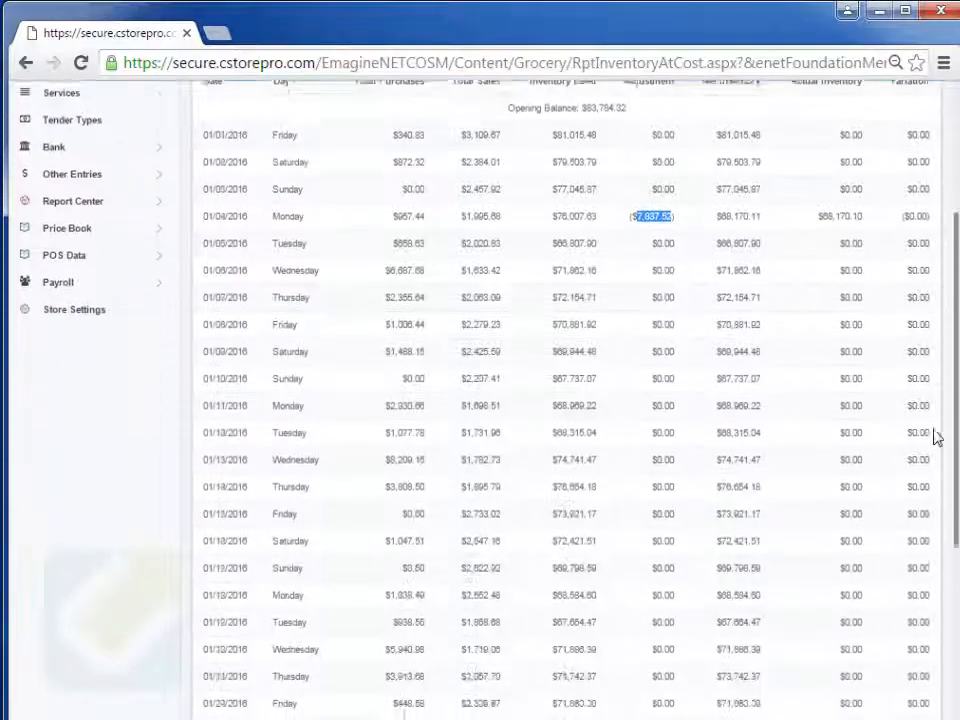
scroll(935, 436, down, 5)
scroll(940, 248, up, 8)
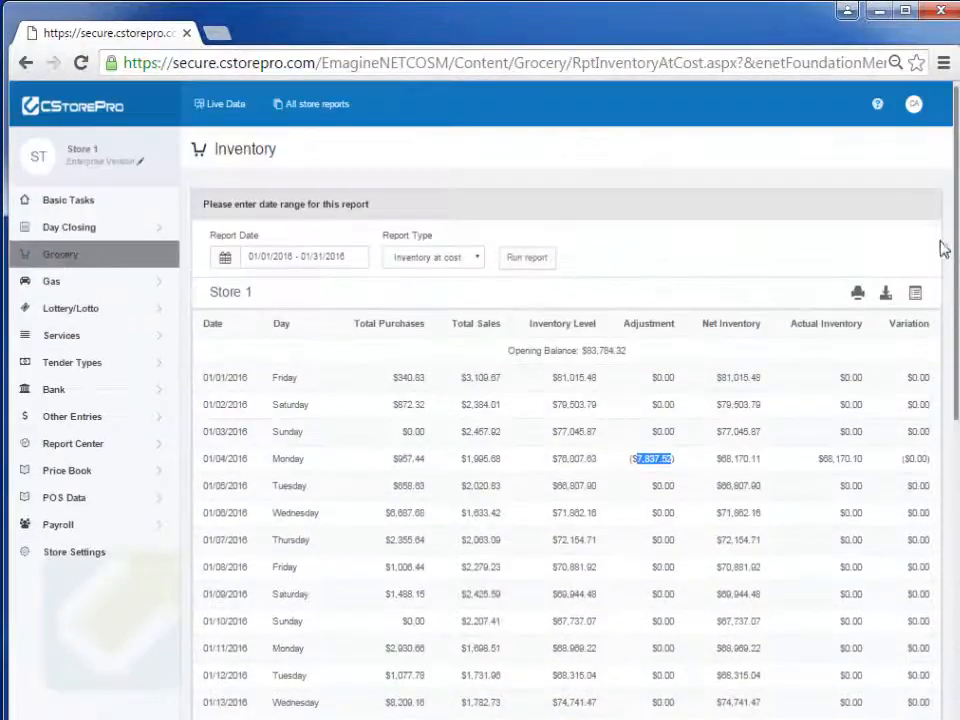
Run the January 2016 inventory report as Inventory at retail, and review its daily rows down to the totals.
click(432, 257)
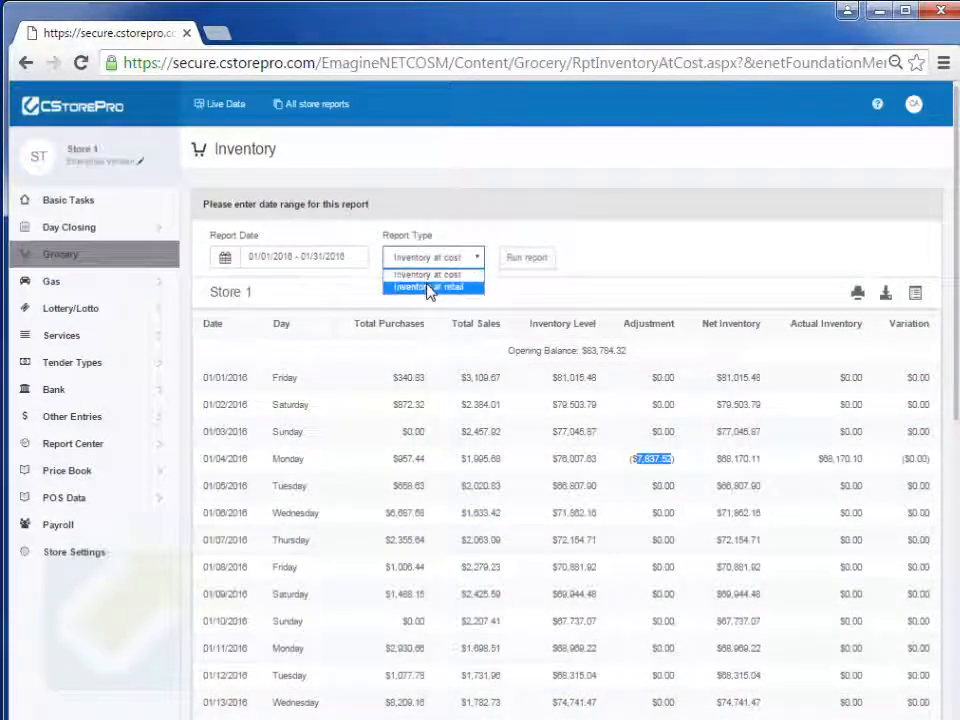
click(428, 288)
click(527, 257)
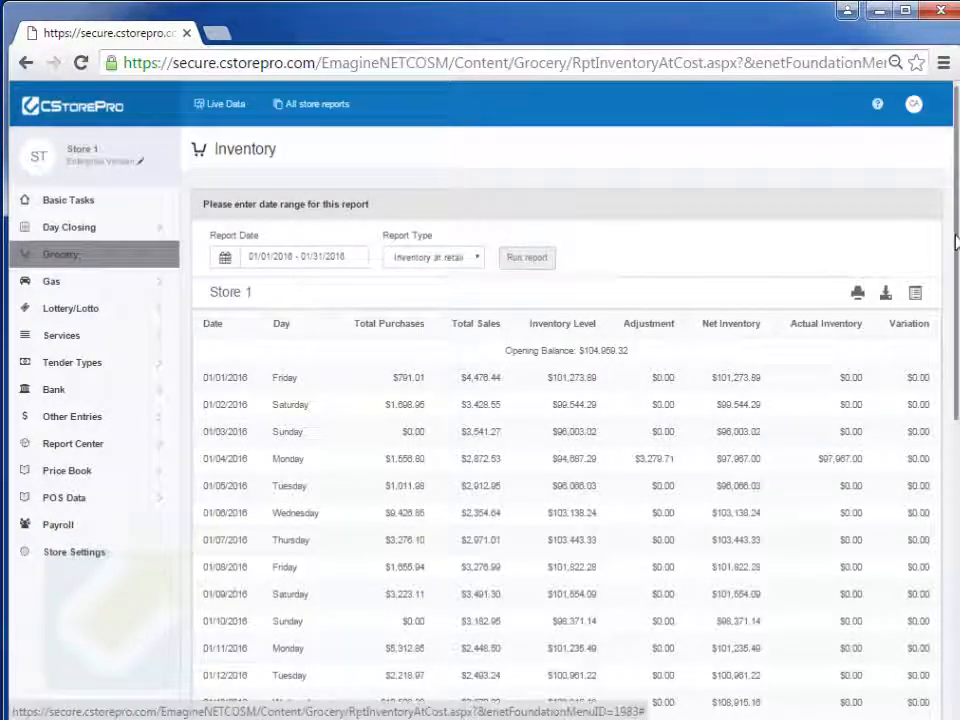
scroll(955, 242, down, 6)
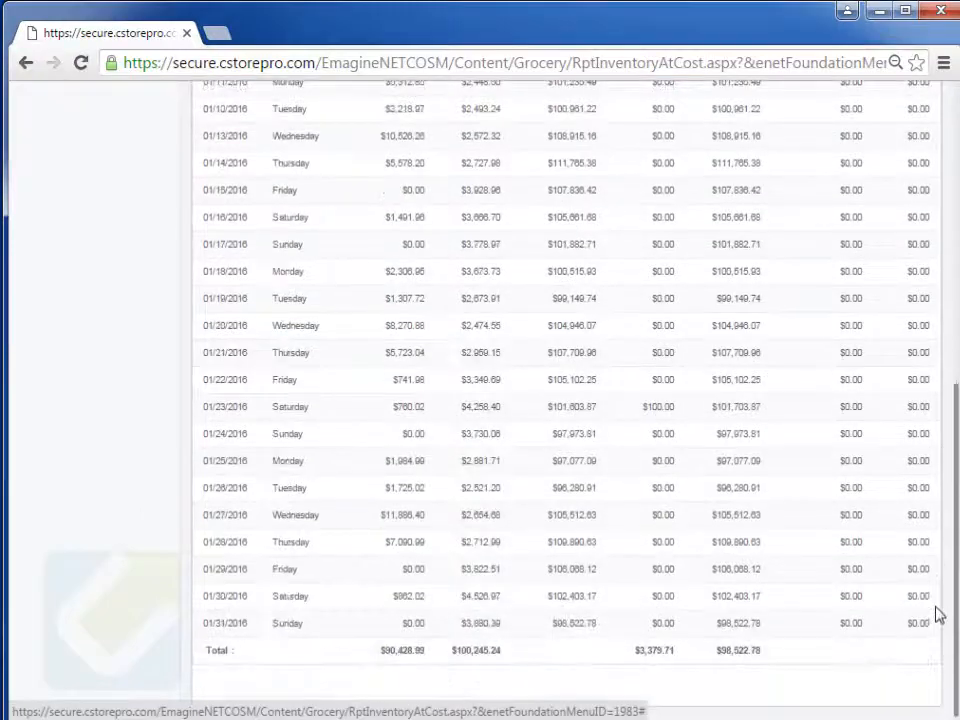
scroll(930, 521, up, 7)
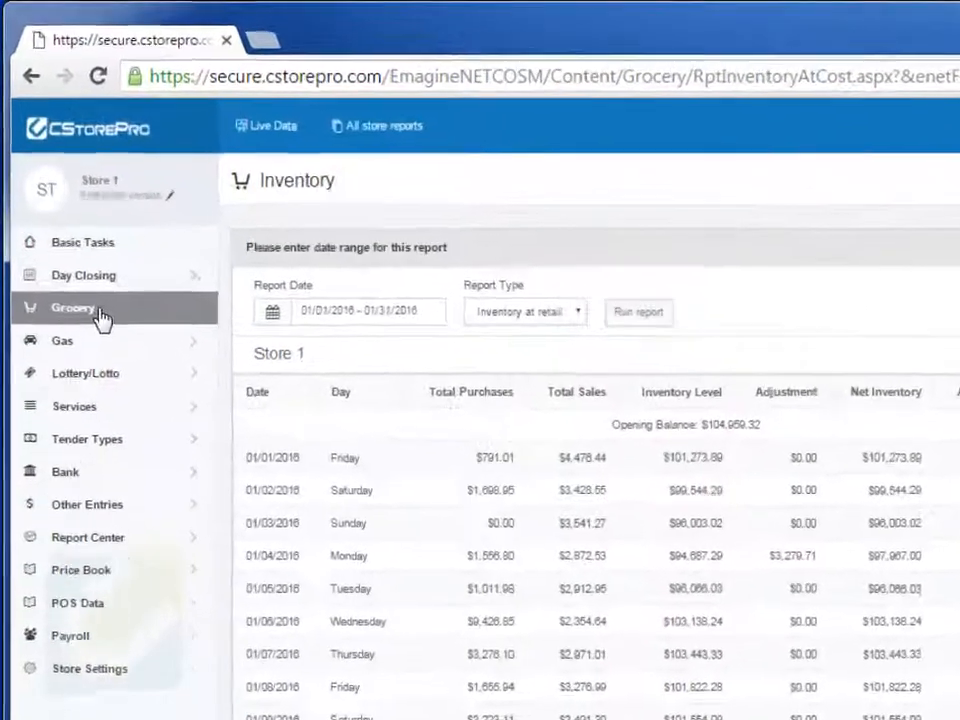
click(100, 314)
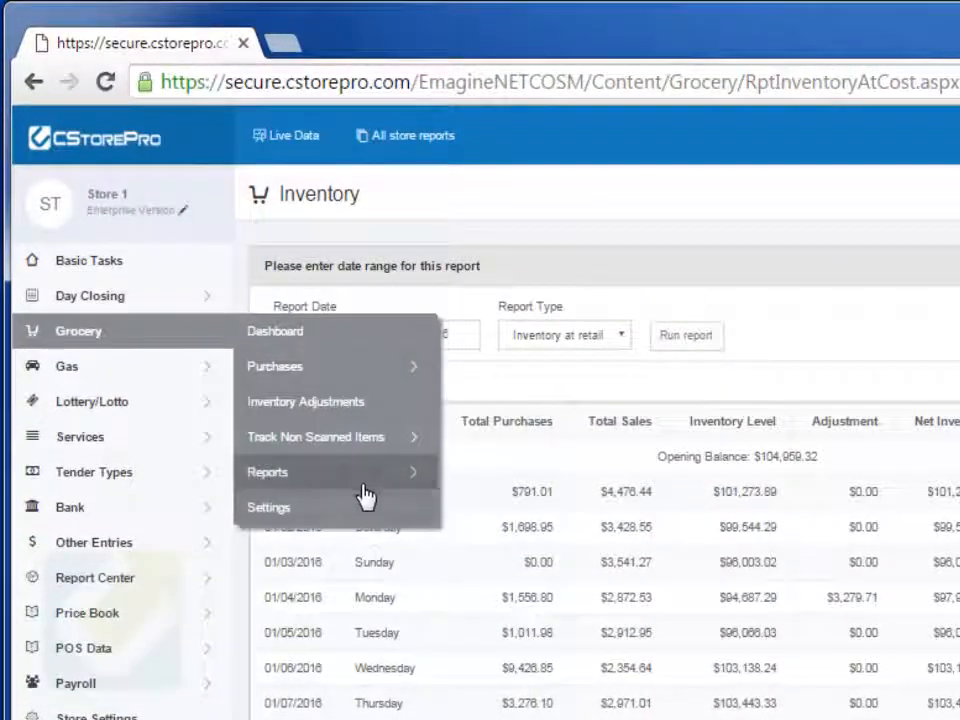
click(334, 455)
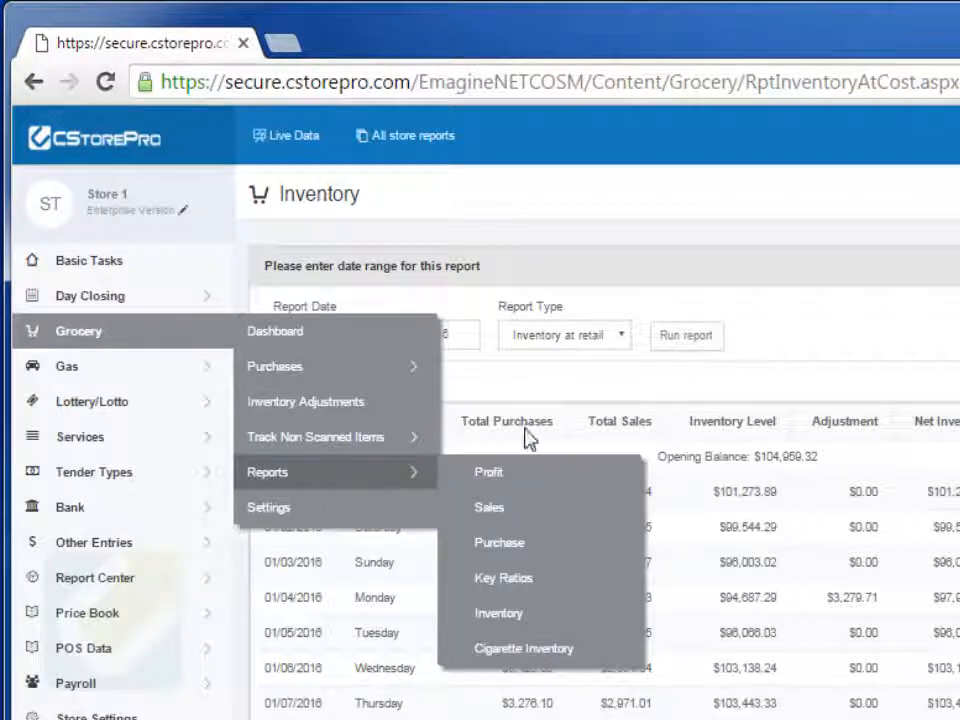
click(745, 404)
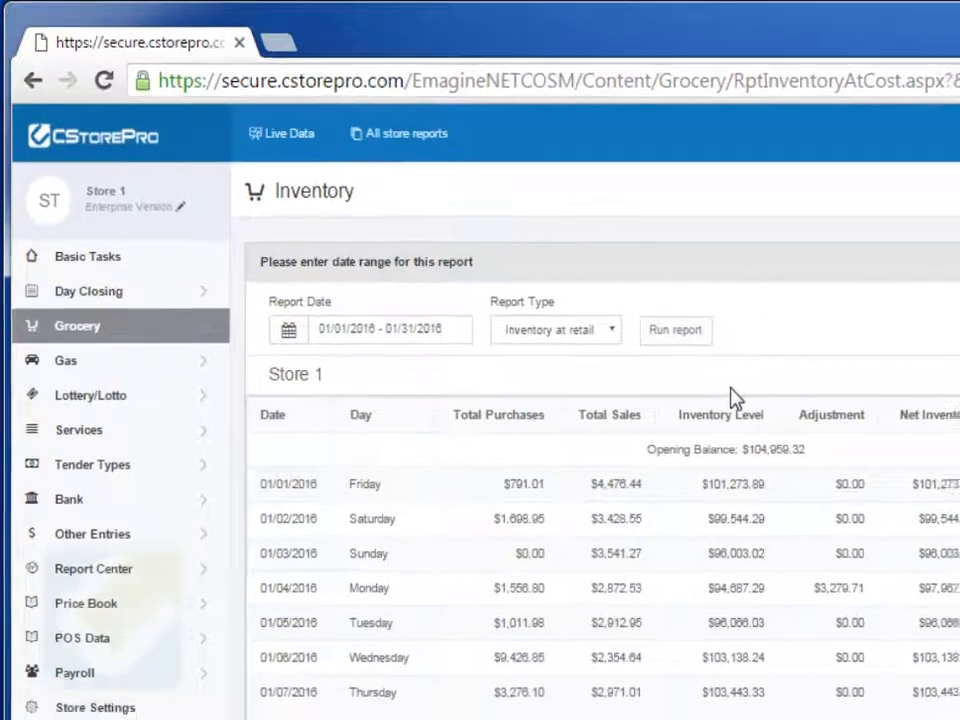